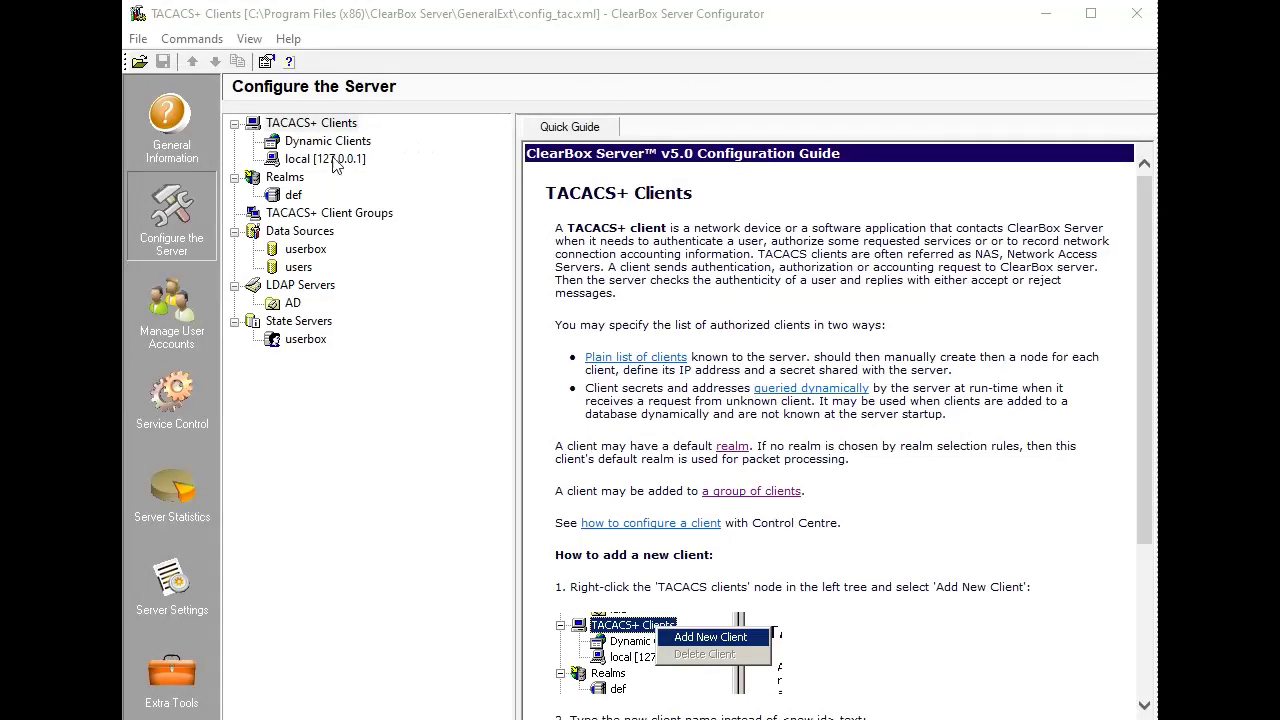
Select the def realm under Realms to show its Realm Rules page.
{"action": "left_click", "coordinate": [297, 180]}
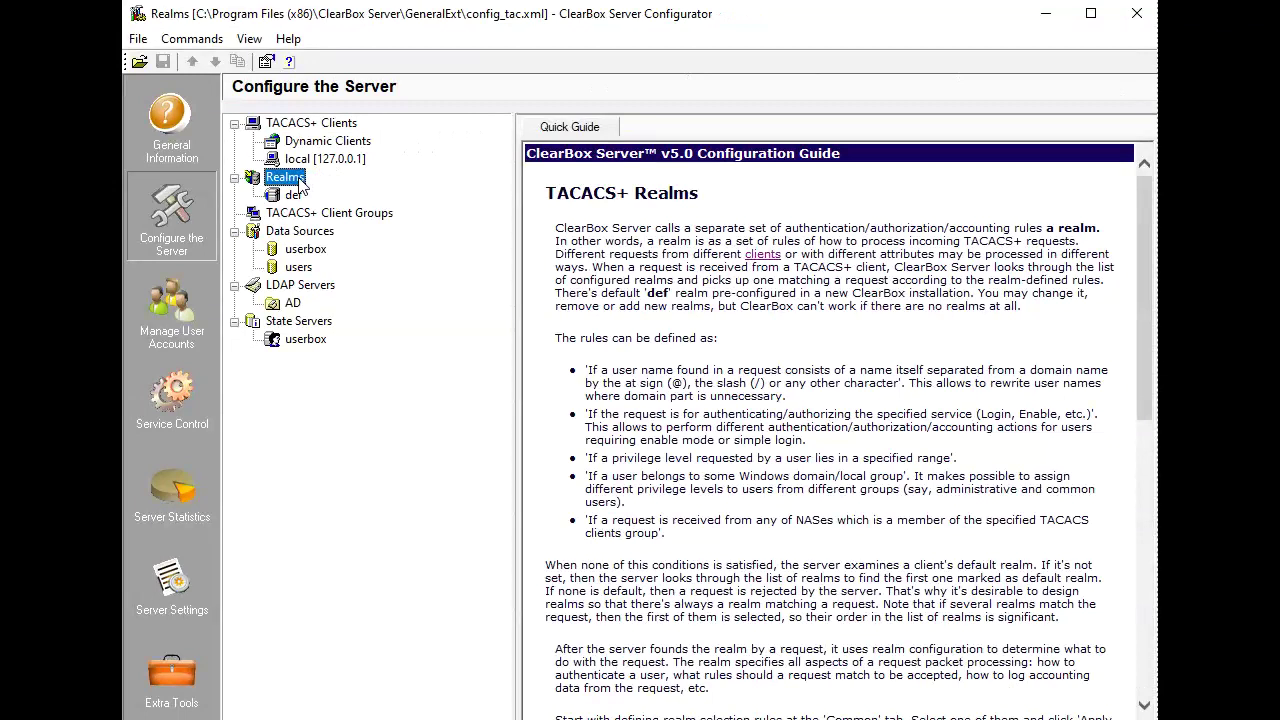
{"action": "left_click", "coordinate": [294, 195]}
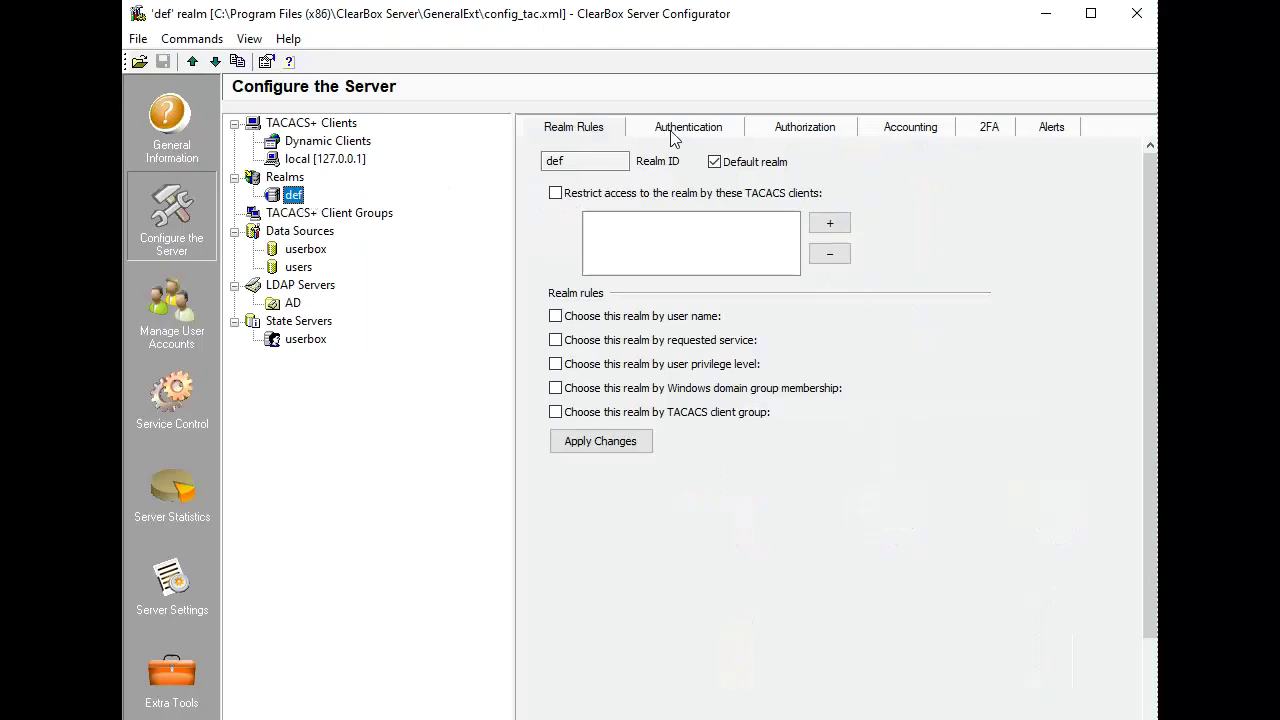
Set the def realm's authentication to the ClearBox internal database.
{"action": "left_click", "coordinate": [674, 136]}
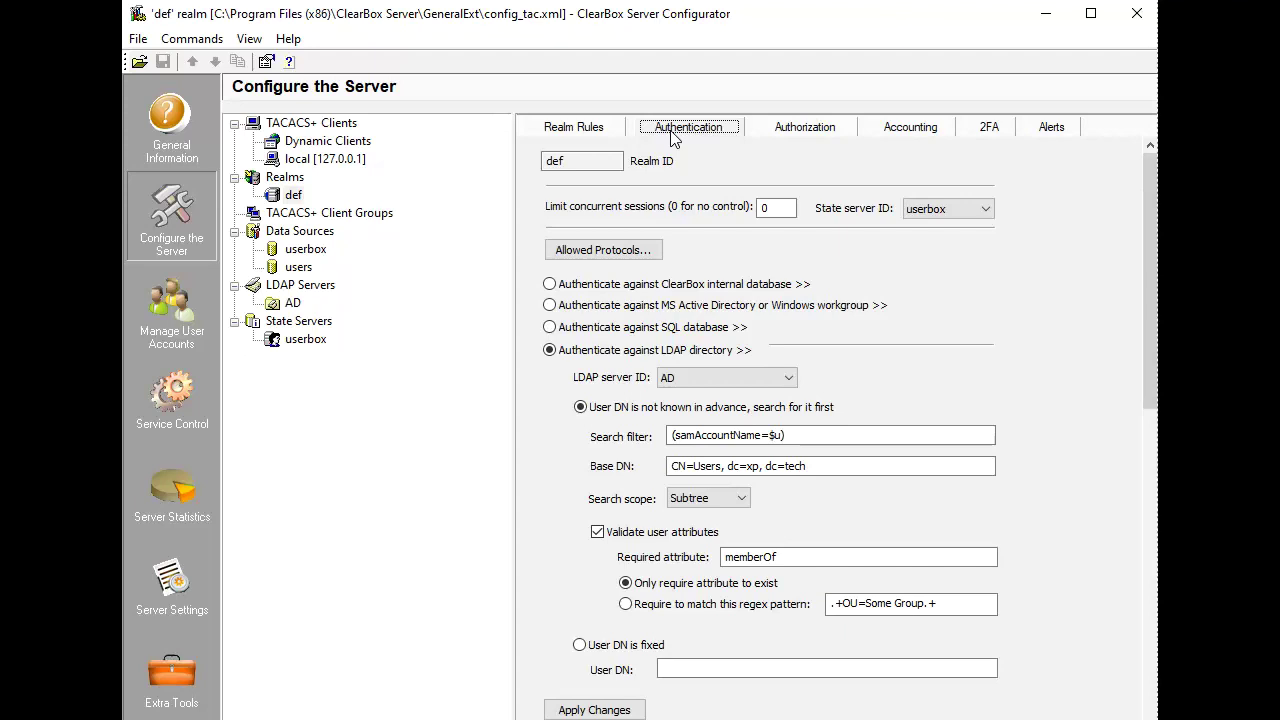
{"action": "left_click", "coordinate": [713, 285]}
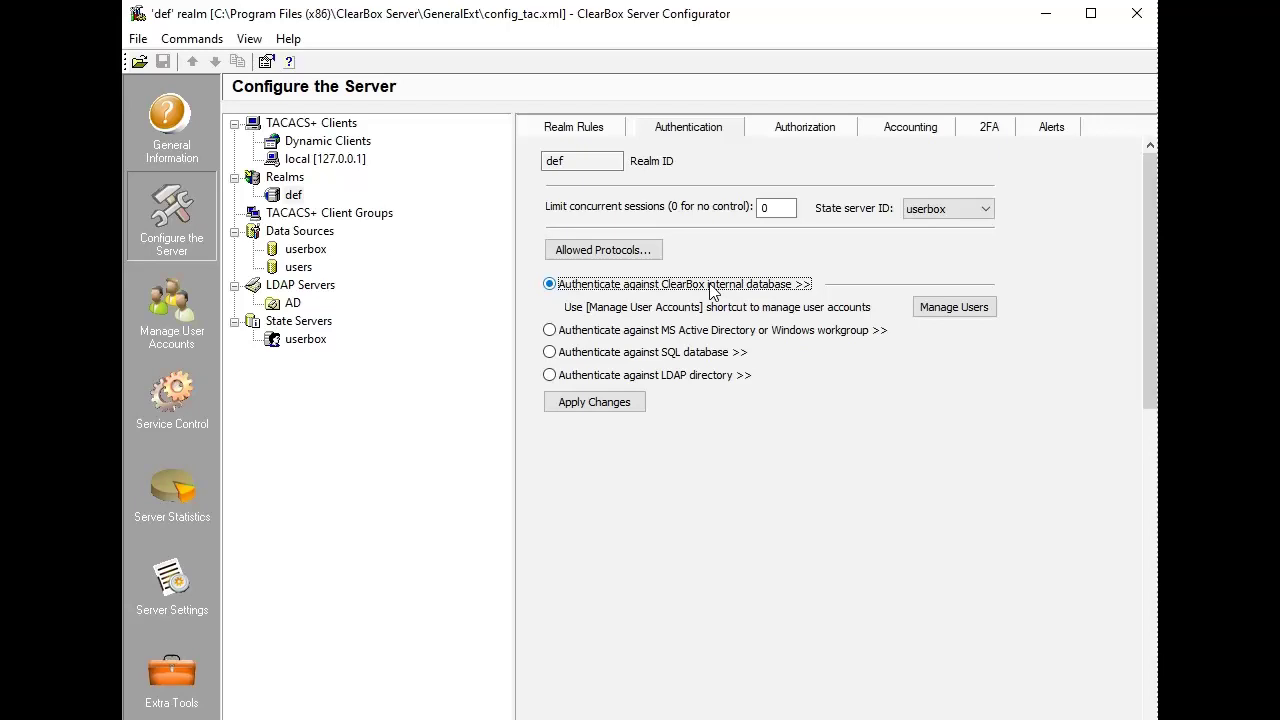
Start a new user account with the chosen user name and a generated password.
{"action": "left_click", "coordinate": [935, 309]}
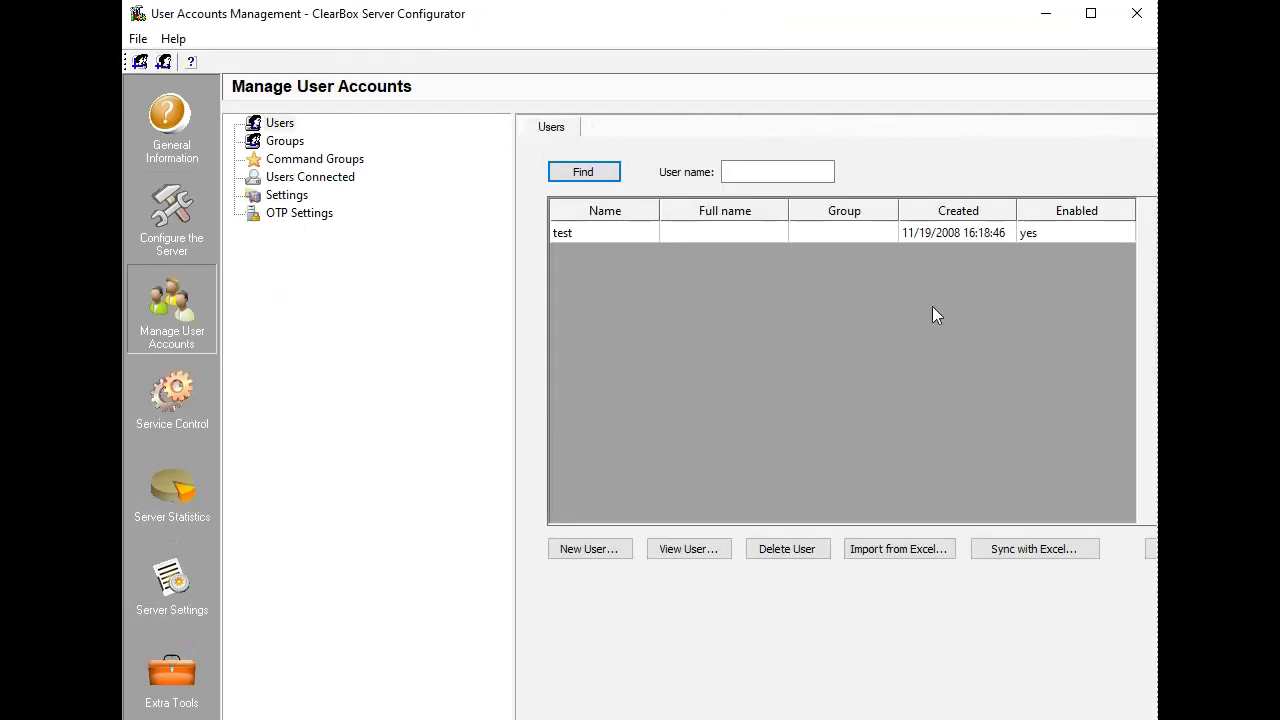
{"action": "left_click", "coordinate": [589, 550]}
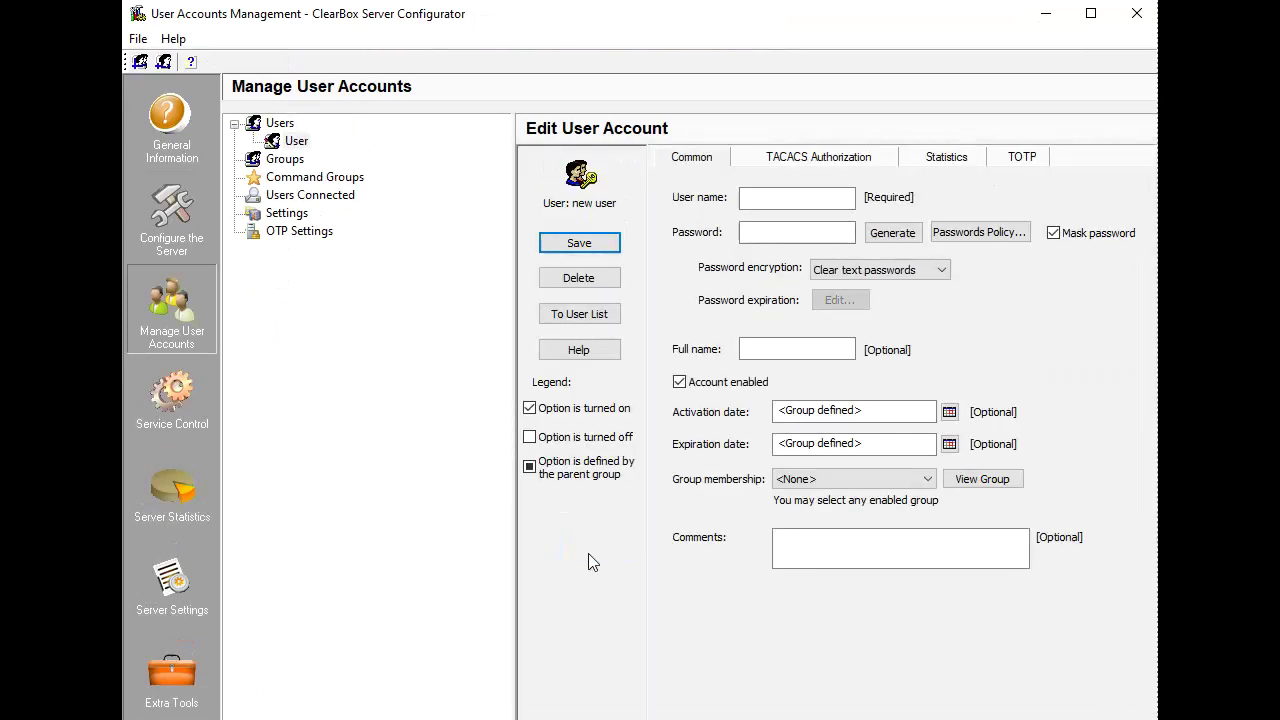
{"action": "left_click", "coordinate": [753, 200]}
{"action": "type", "text": "Michael"}
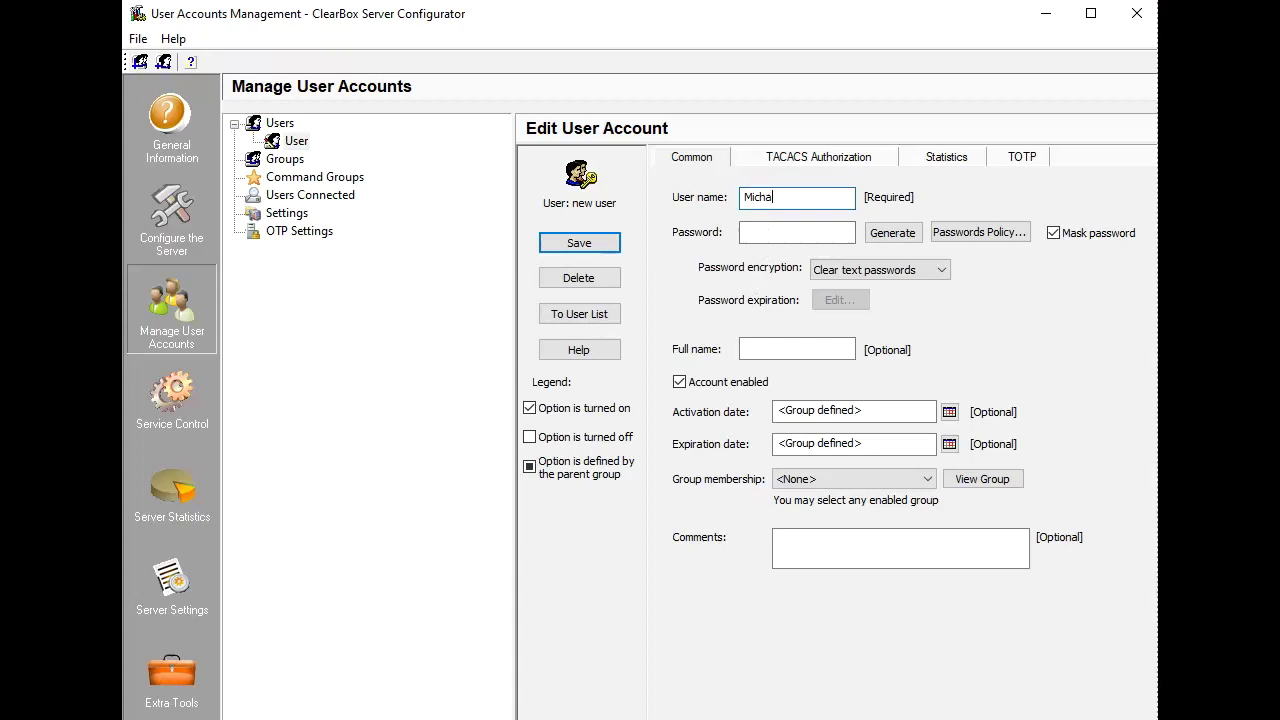
{"action": "left_click", "coordinate": [888, 233]}
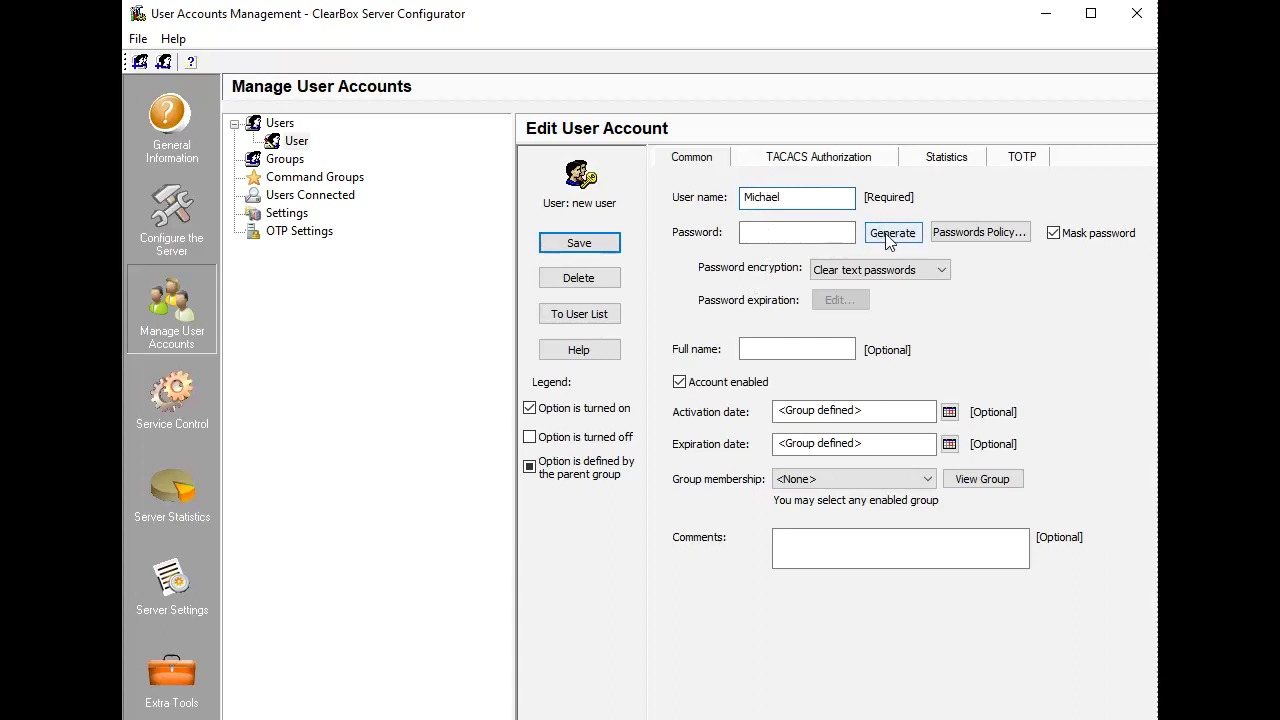
{"action": "left_click", "coordinate": [976, 233]}
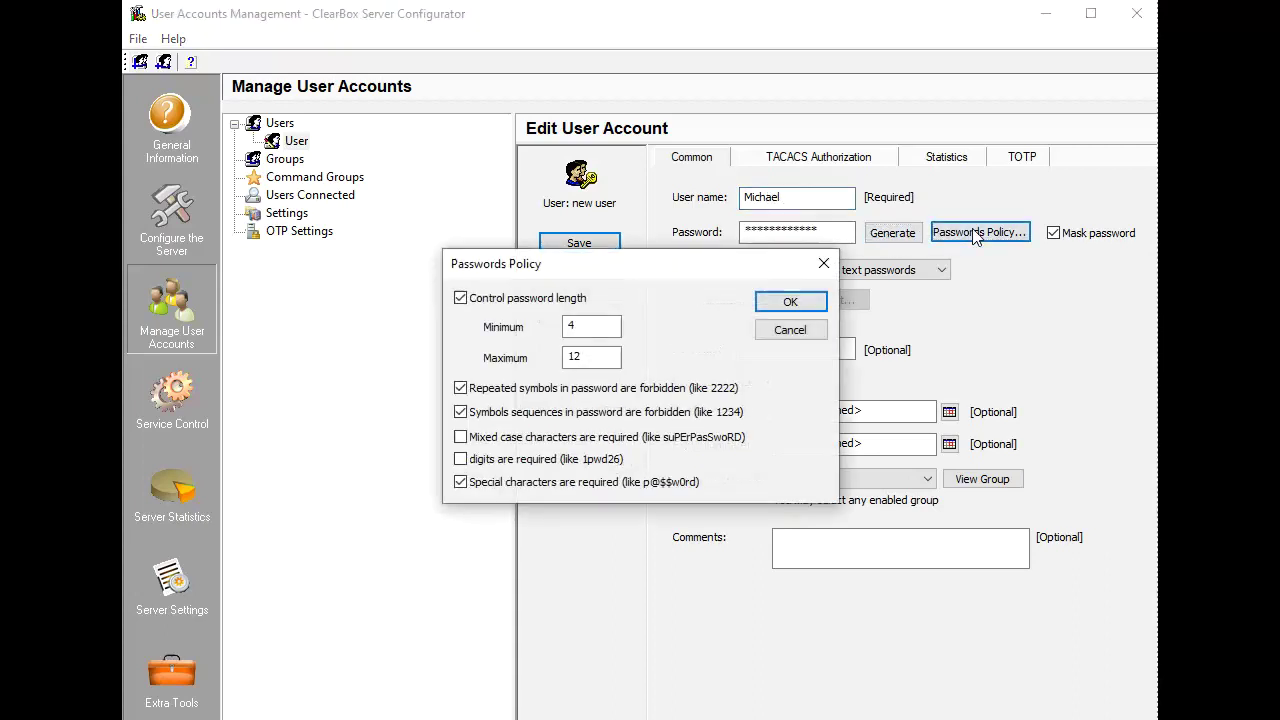
{"action": "left_click", "coordinate": [802, 332]}
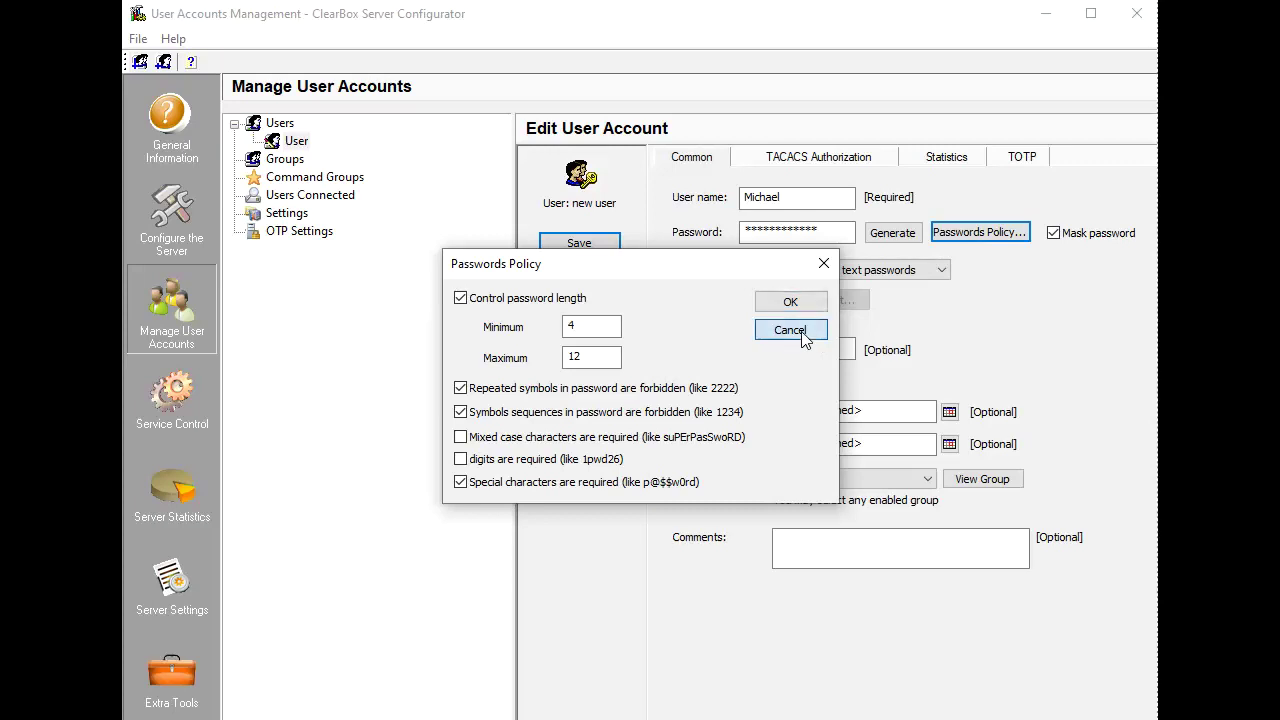
Save the new user account and reopen it for editing.
{"action": "left_click", "coordinate": [792, 160]}
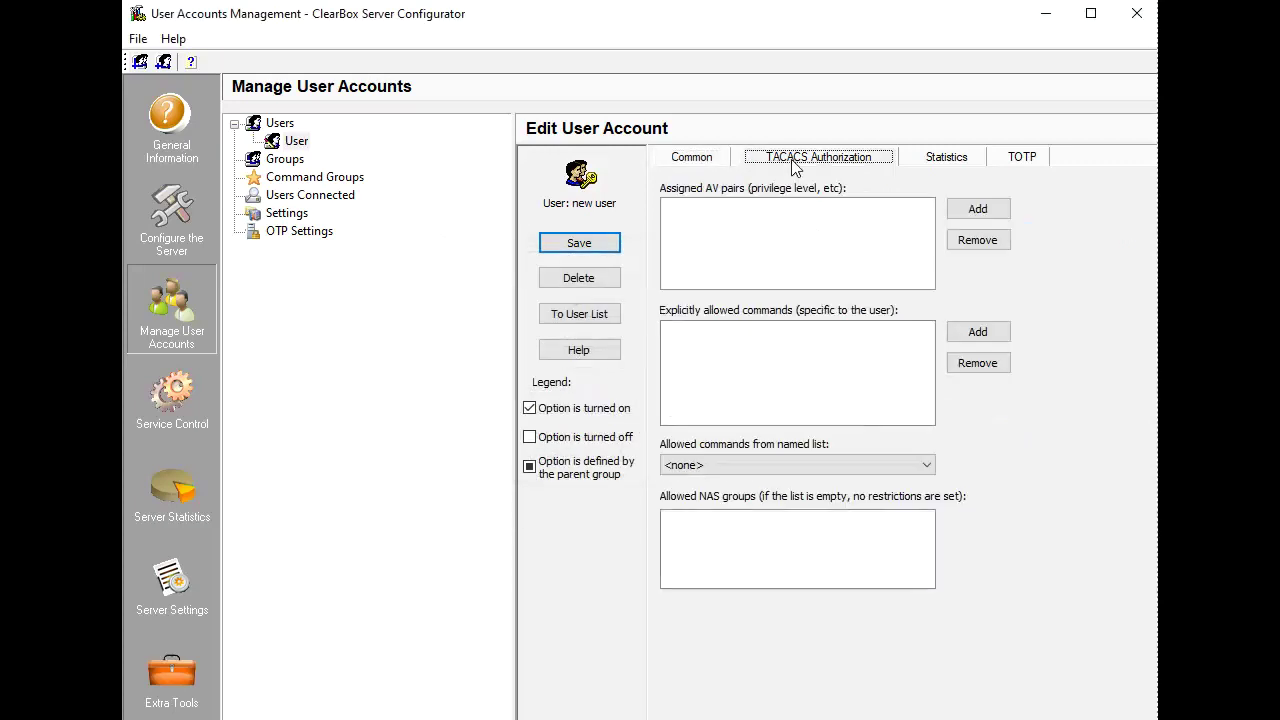
{"action": "left_click", "coordinate": [968, 215]}
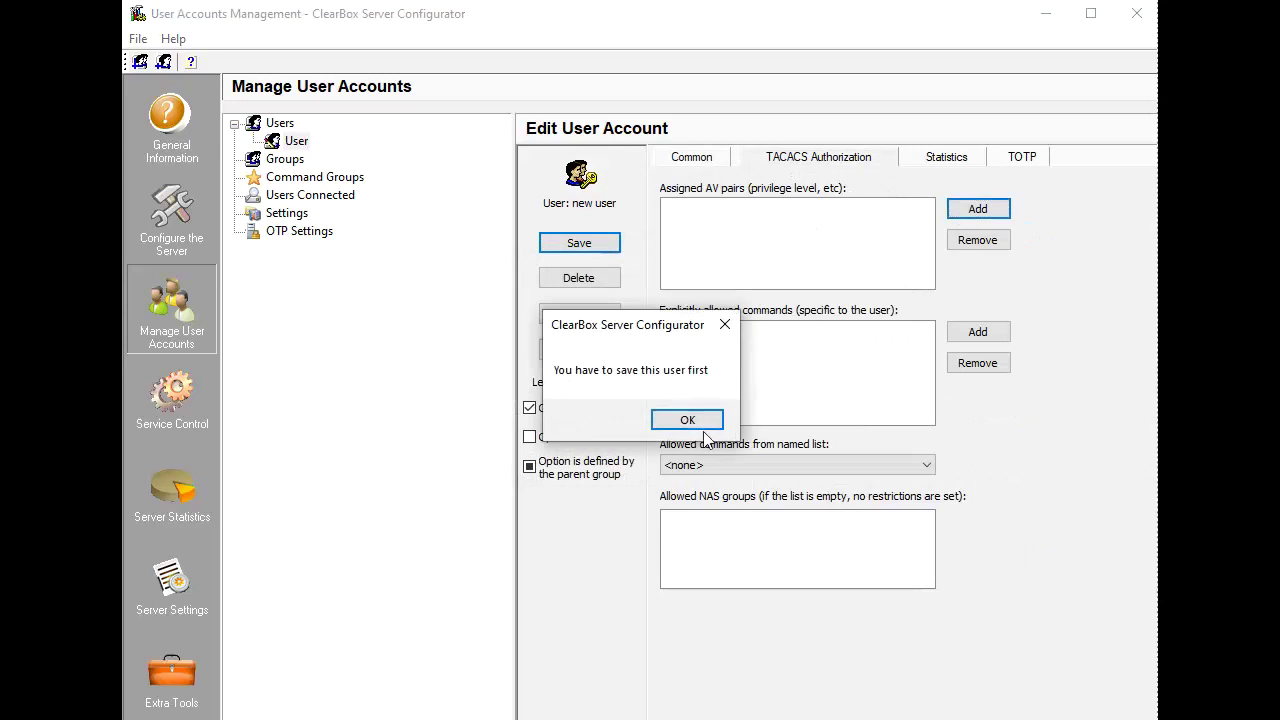
{"action": "left_click", "coordinate": [706, 423]}
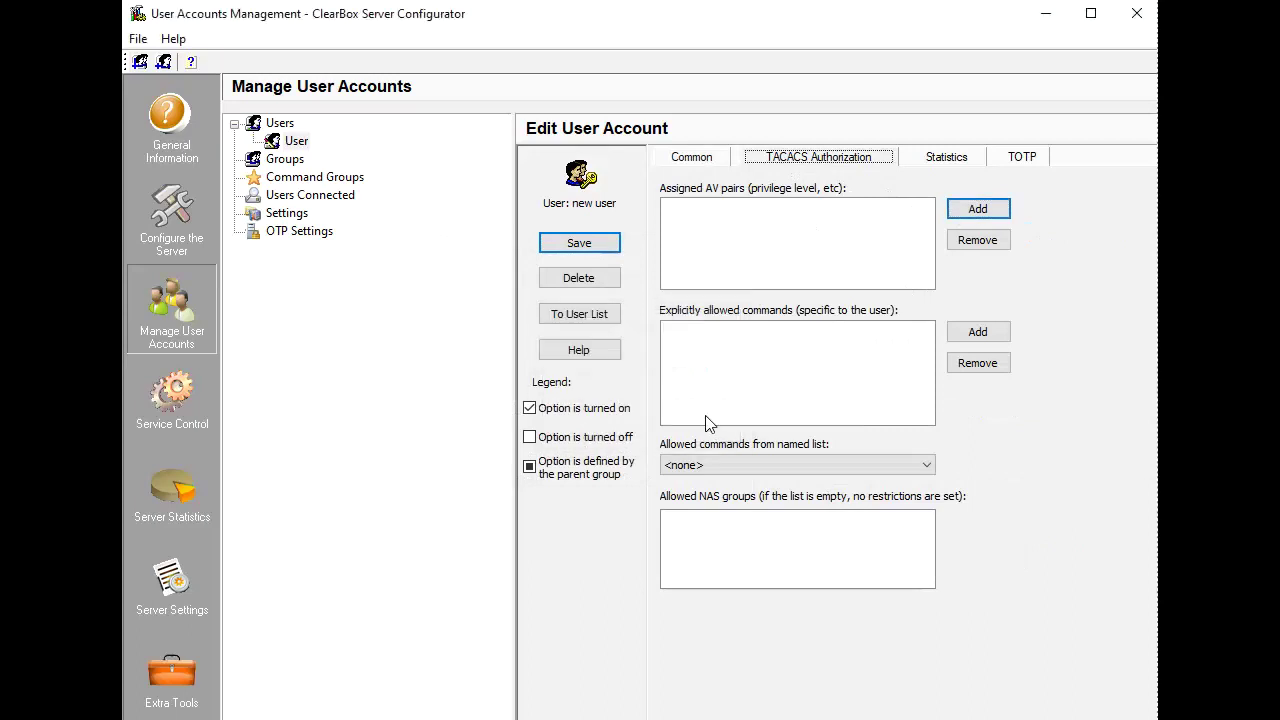
{"action": "left_click", "coordinate": [581, 246]}
{"action": "double_click", "coordinate": [578, 255]}
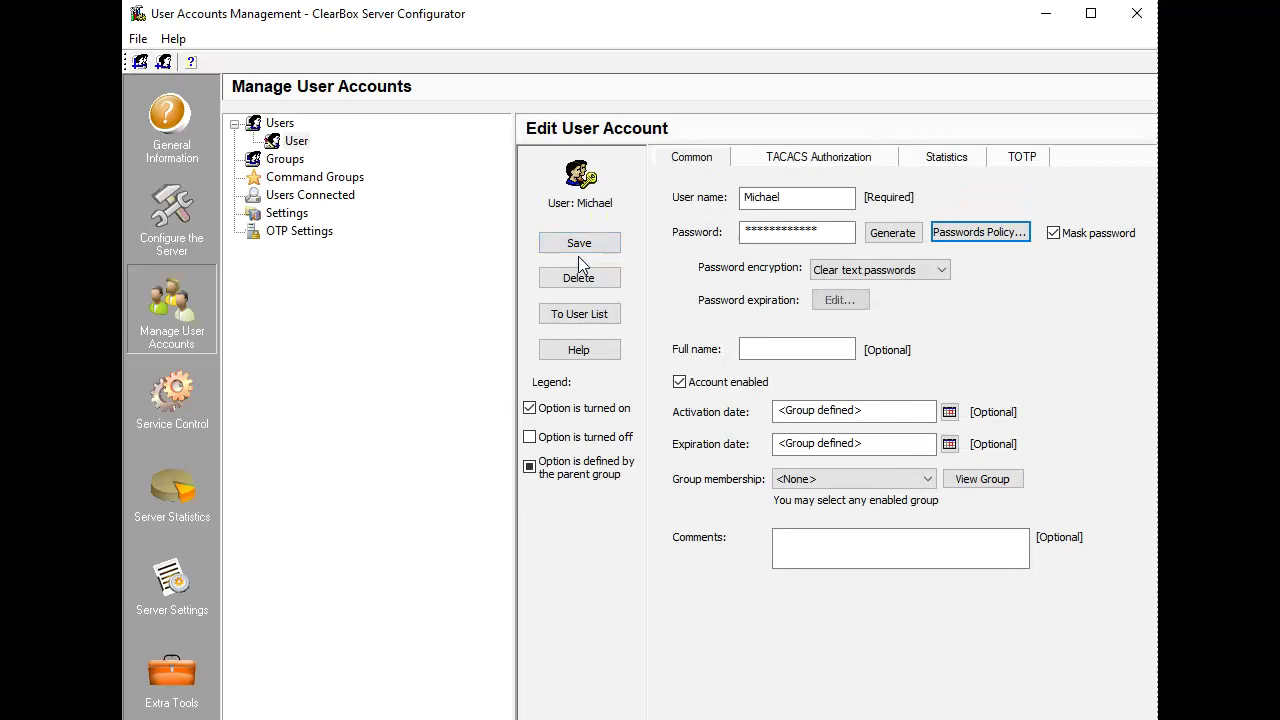
Add 'show .*' as an explicitly allowed TACACS command for the user.
{"action": "left_click", "coordinate": [795, 163]}
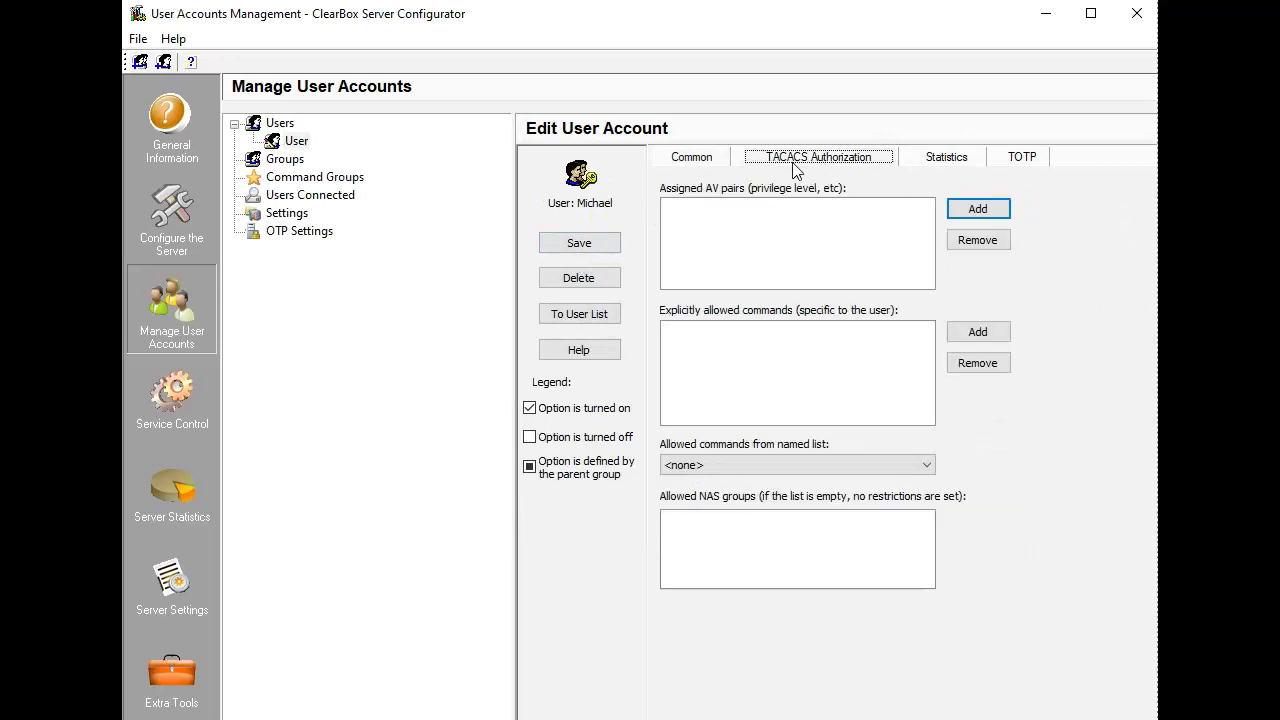
{"action": "left_click", "coordinate": [977, 331]}
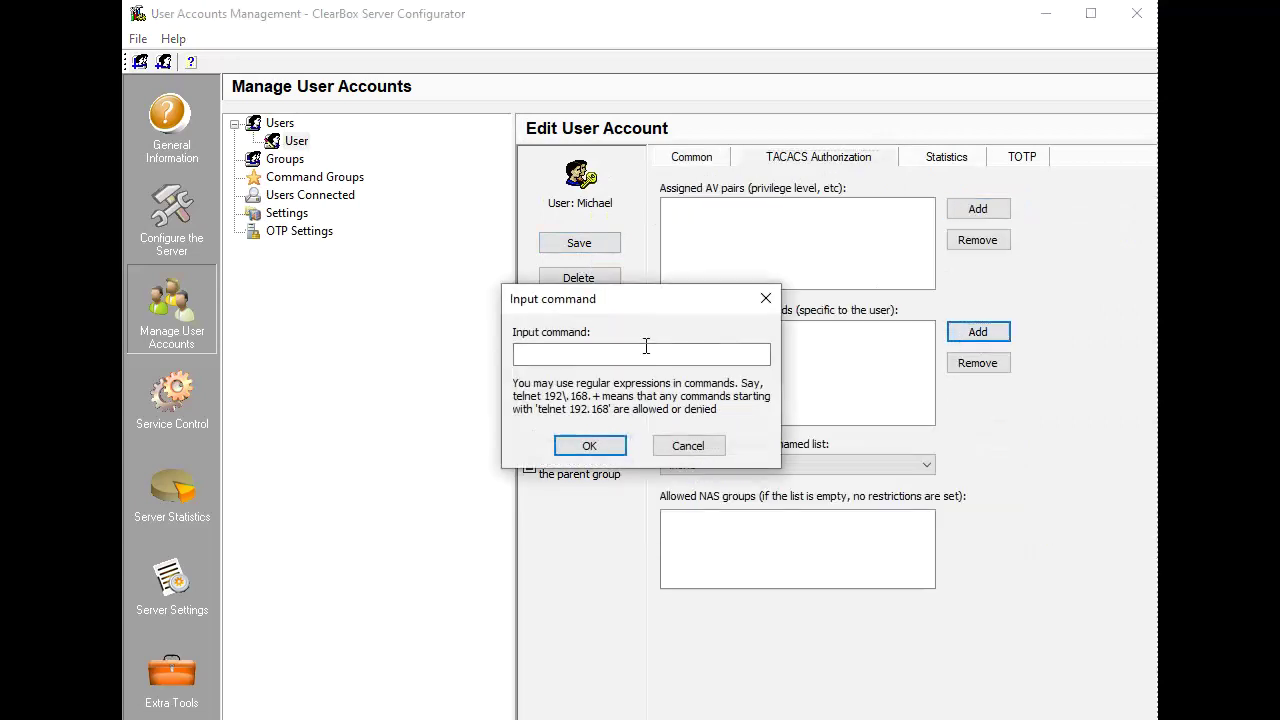
{"action": "type", "text": "show .*"}
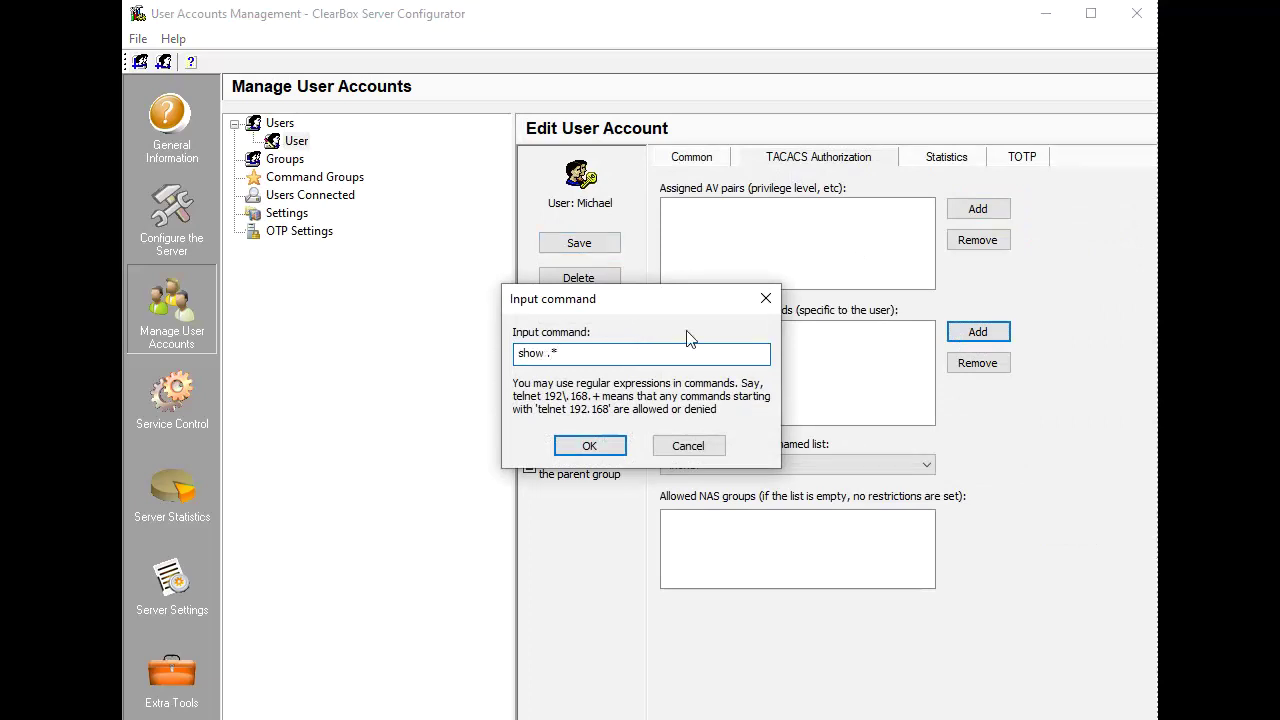
{"action": "left_click", "coordinate": [617, 442]}
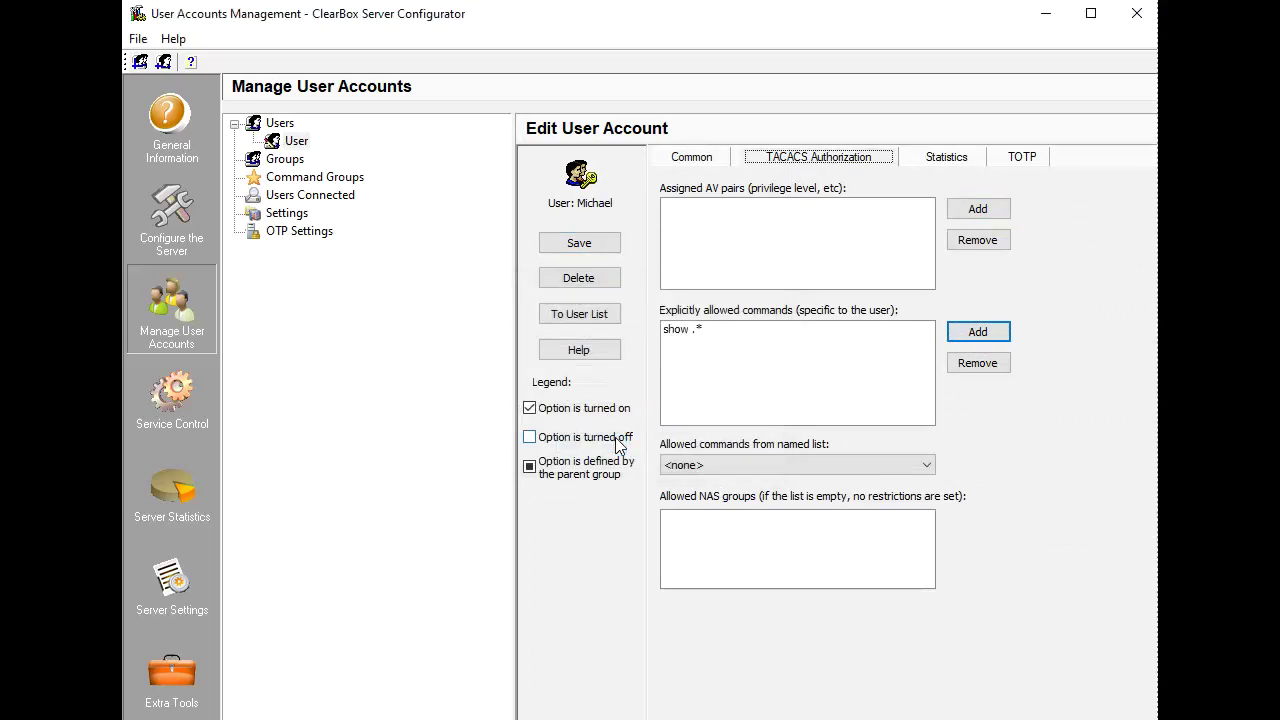
Assign the user to MyGroup and disable the account.
{"action": "left_click", "coordinate": [677, 158]}
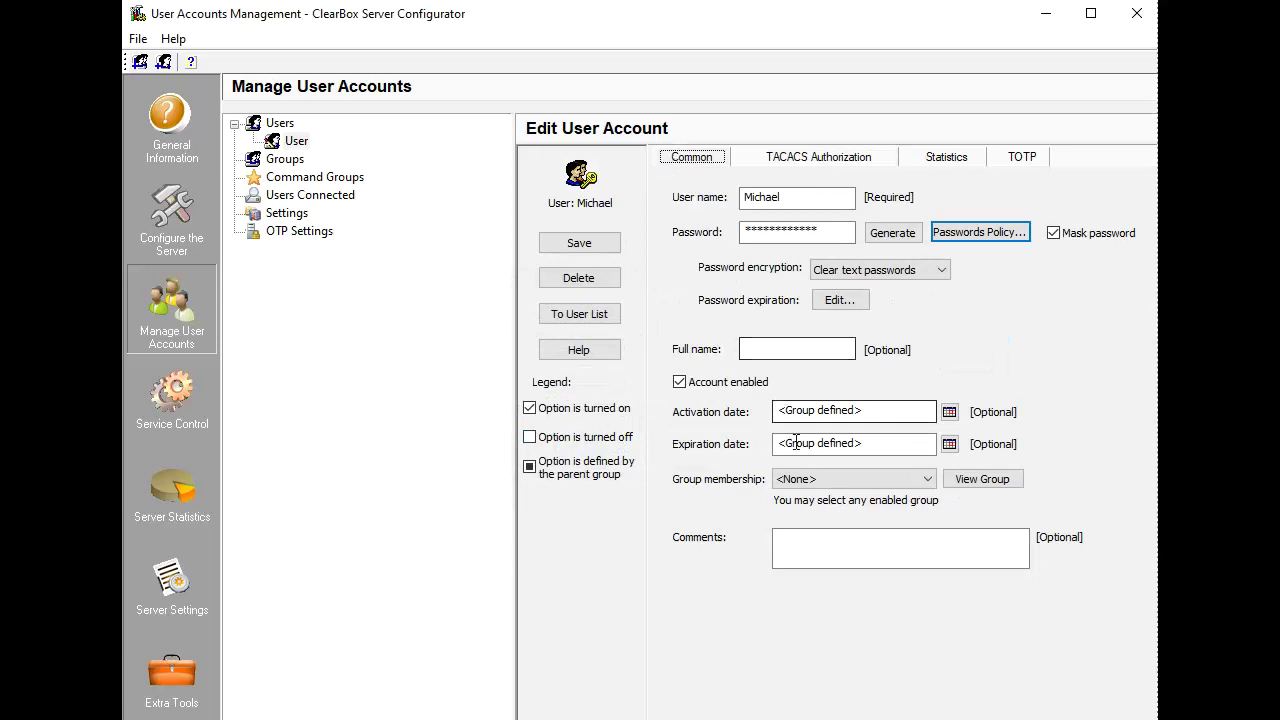
{"action": "left_click", "coordinate": [806, 480]}
{"action": "left_click", "coordinate": [809, 510]}
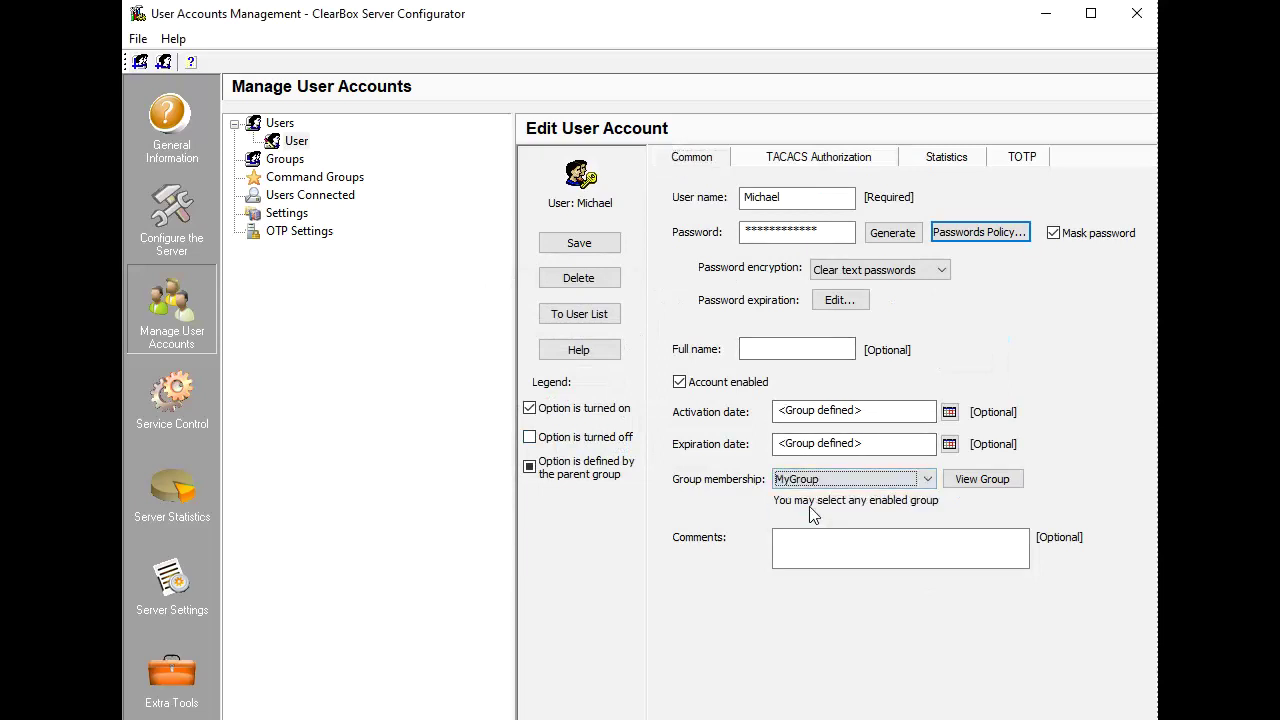
{"action": "left_click", "coordinate": [679, 381]}
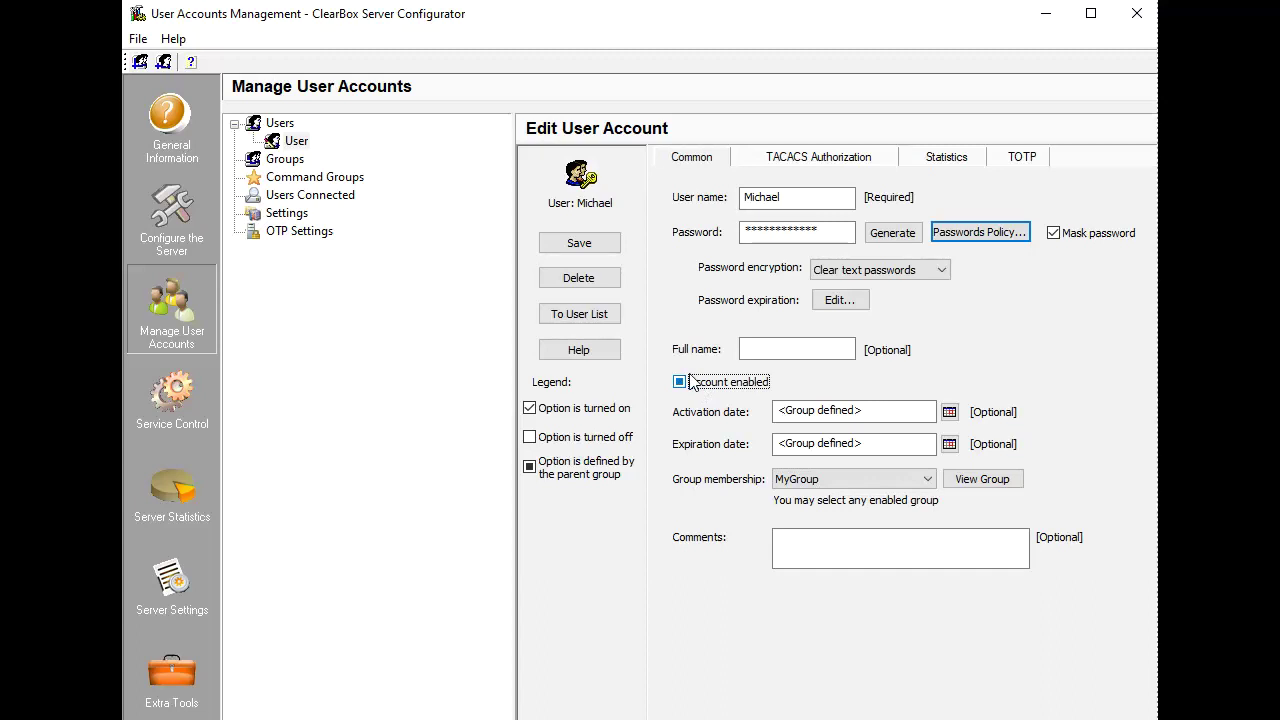
{"action": "left_click", "coordinate": [679, 382]}
Save the user, then display the userbox MS Access data source under Data Sources.
{"action": "left_click", "coordinate": [578, 246]}
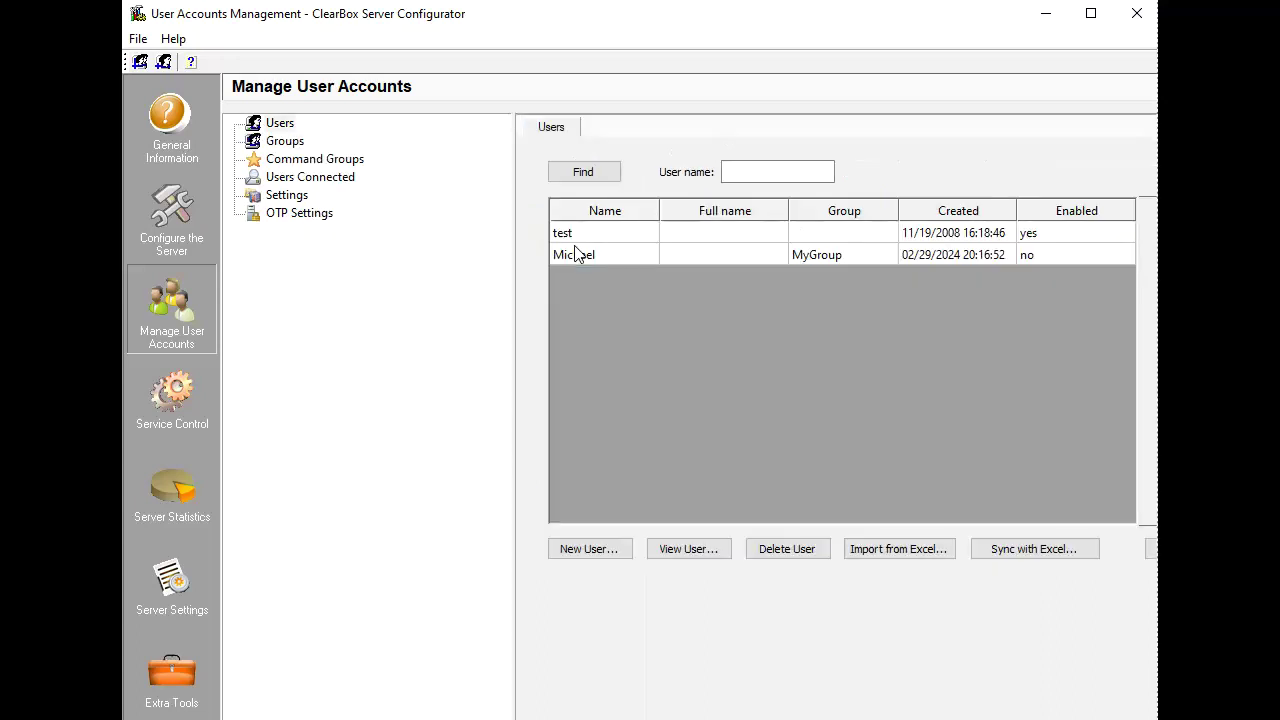
{"action": "type", "text": "test"}
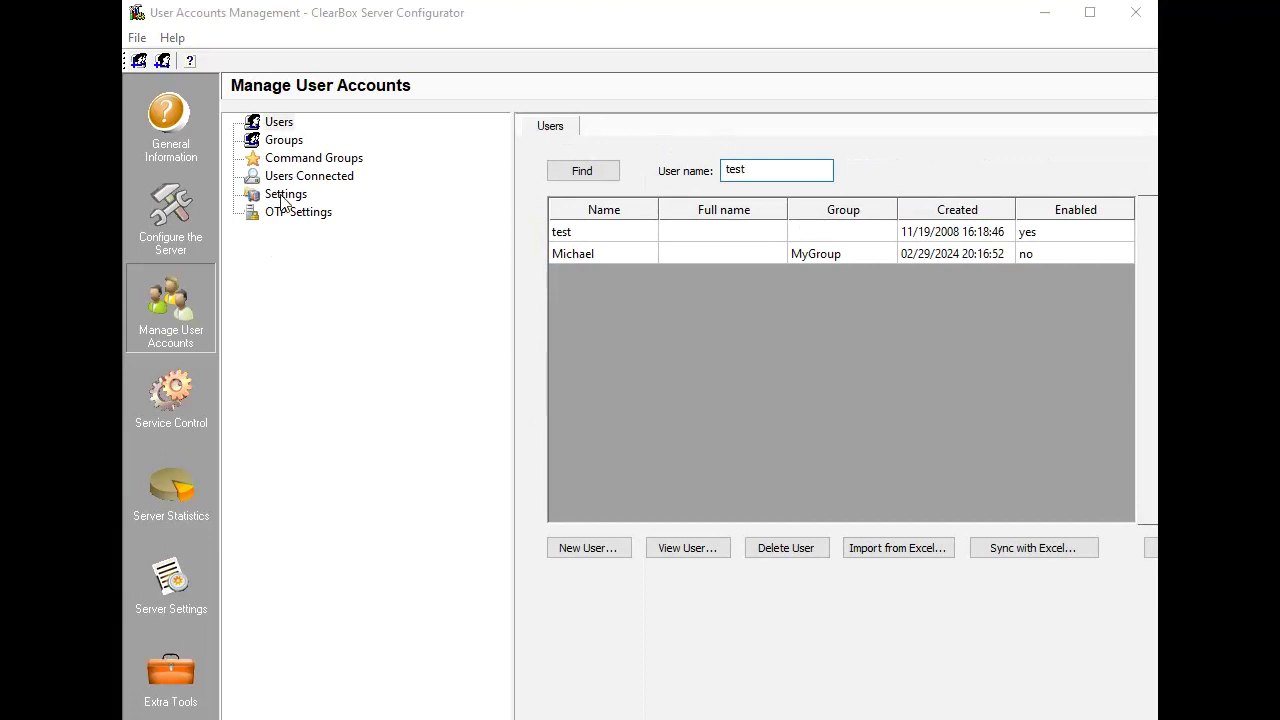
{"action": "left_click", "coordinate": [284, 196]}
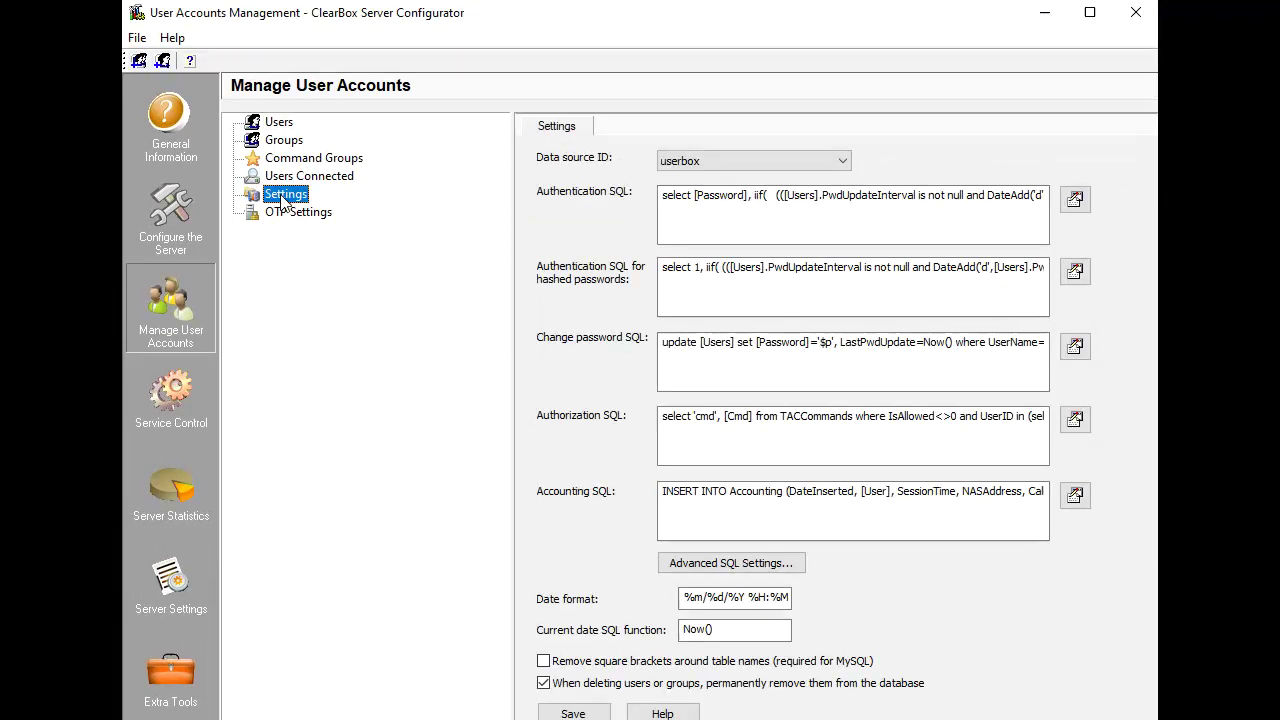
{"action": "left_click", "coordinate": [188, 197]}
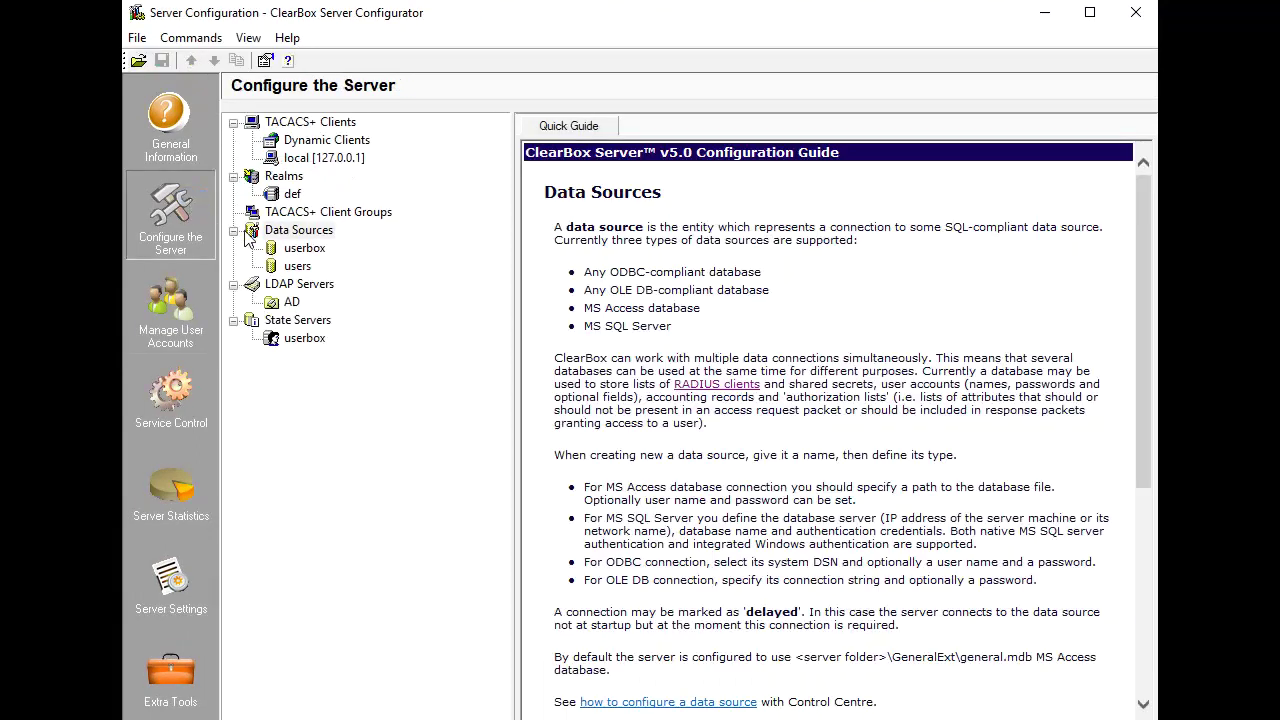
{"action": "left_click", "coordinate": [303, 249]}
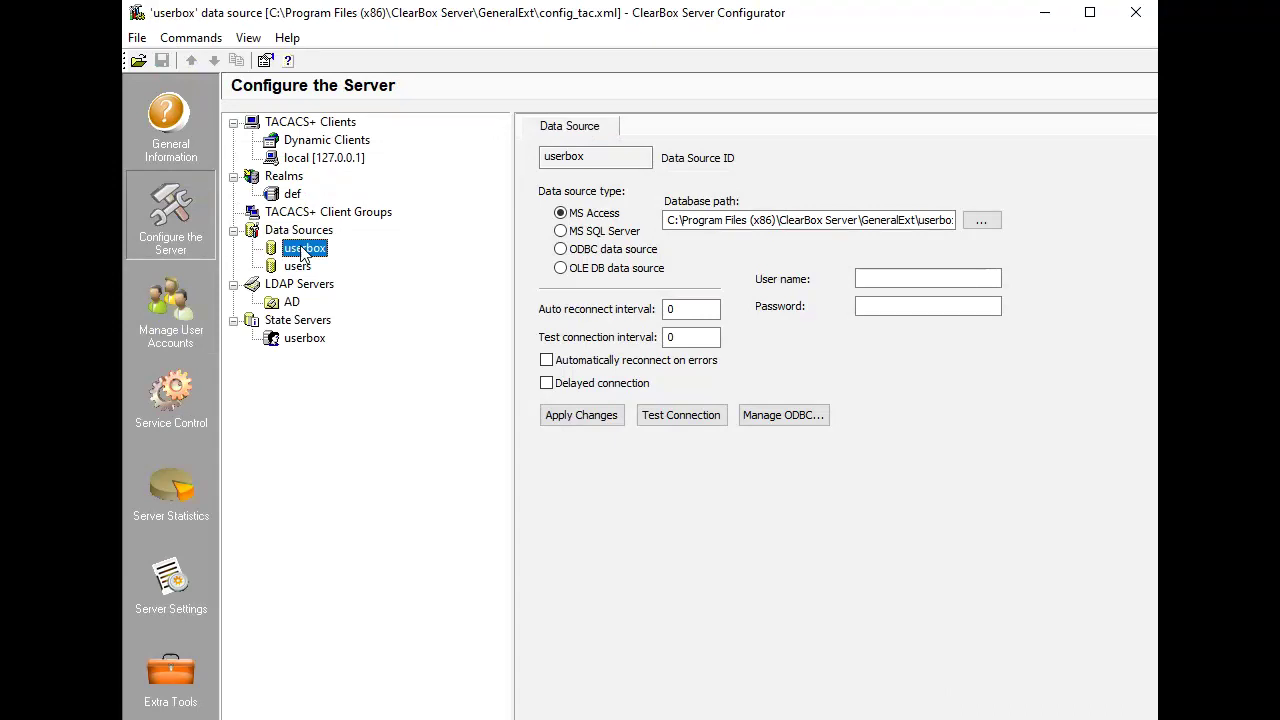
Switch realm def to MS Active Directory authentication for domain xp.tech.
{"action": "left_click", "coordinate": [290, 195]}
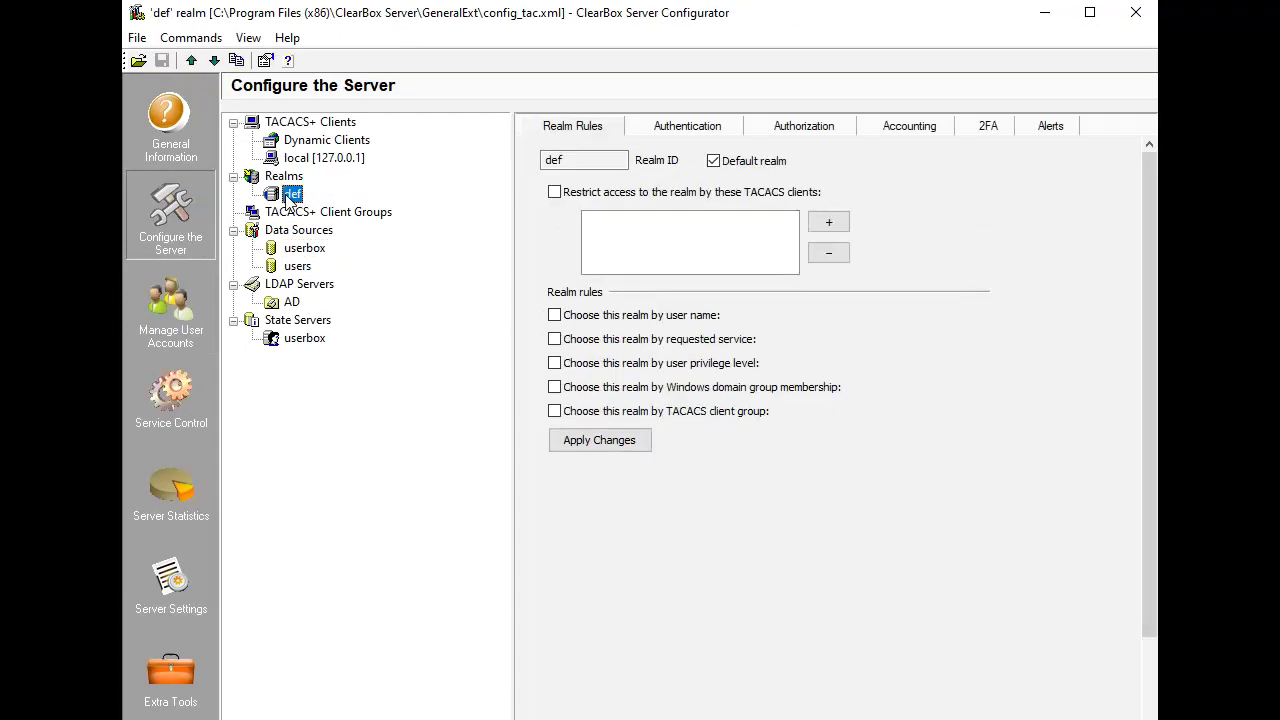
{"action": "left_click", "coordinate": [672, 132]}
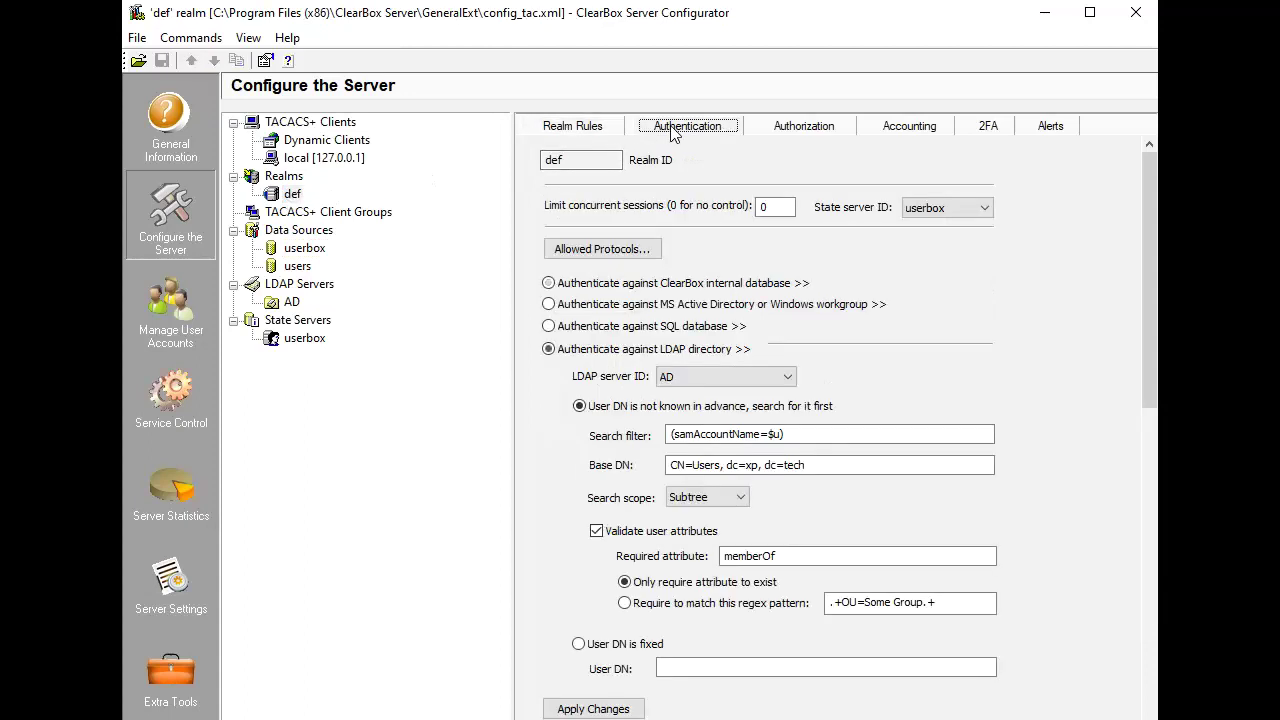
{"action": "left_click", "coordinate": [704, 308]}
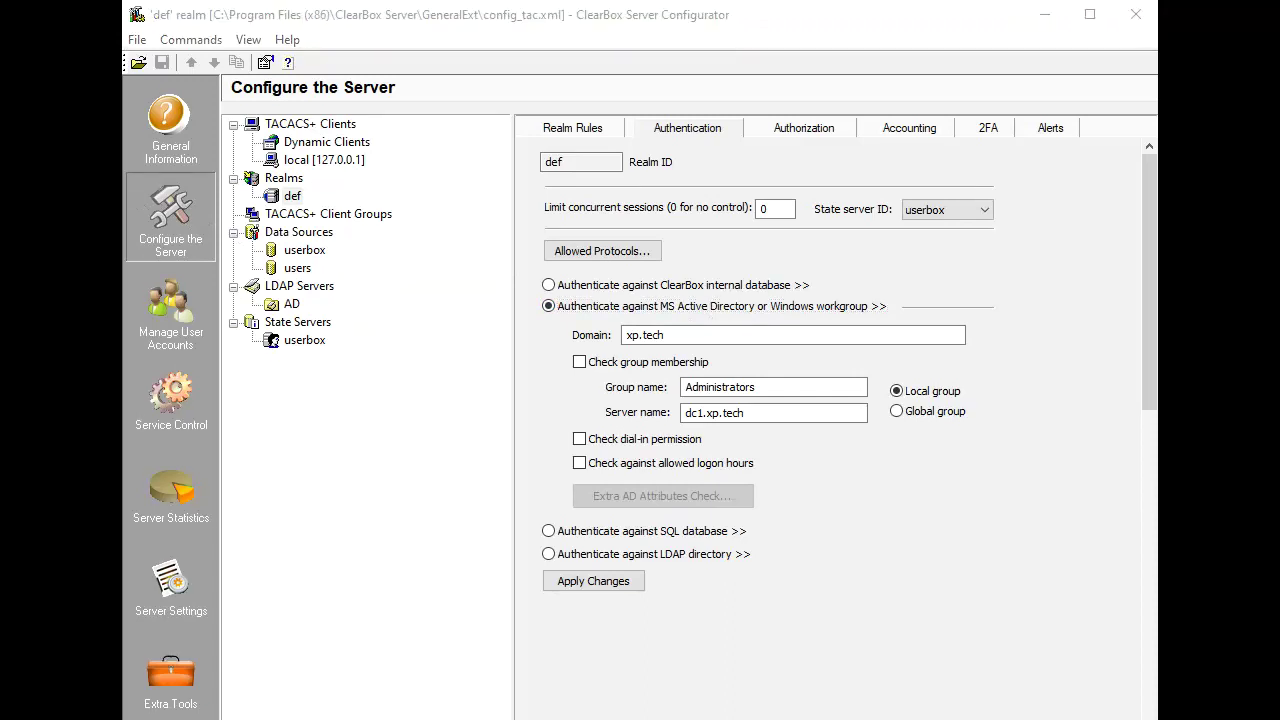
Select LDAP directory authentication for realm def via server AD.
{"action": "left_click", "coordinate": [705, 557]}
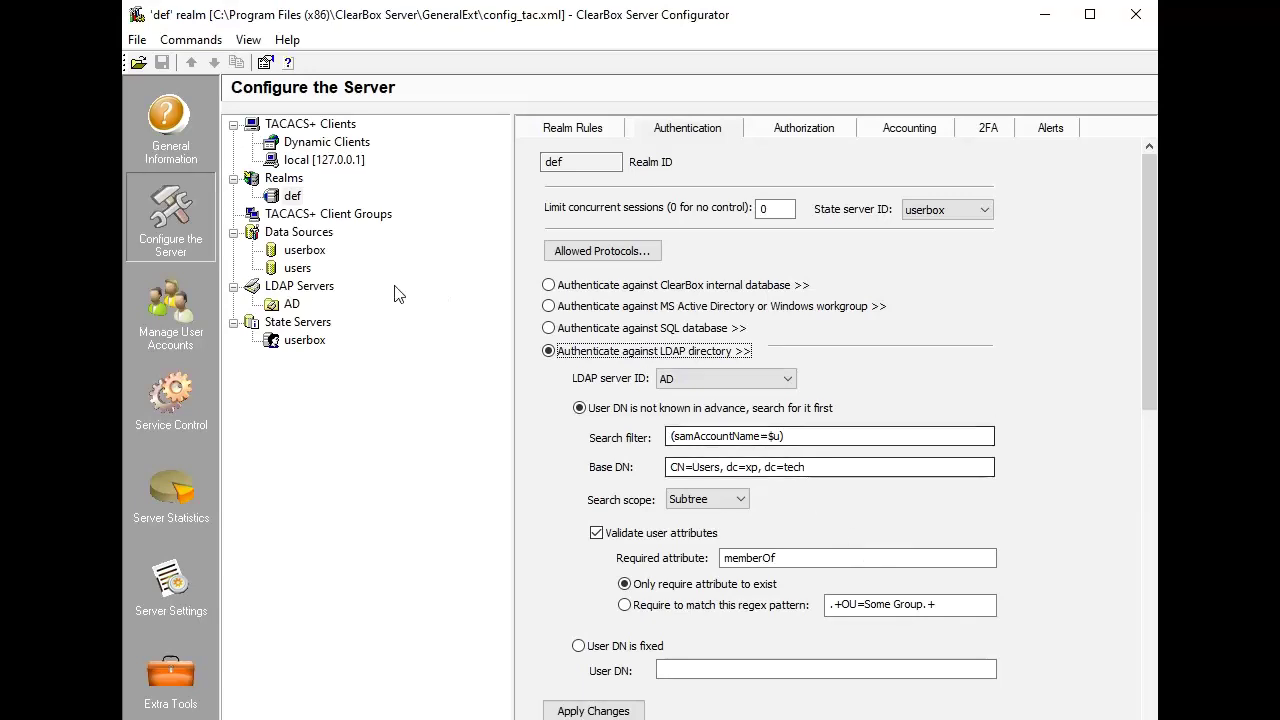
Choose SQL database authentication for realm def using the userbox data source.
{"action": "left_click", "coordinate": [635, 329]}
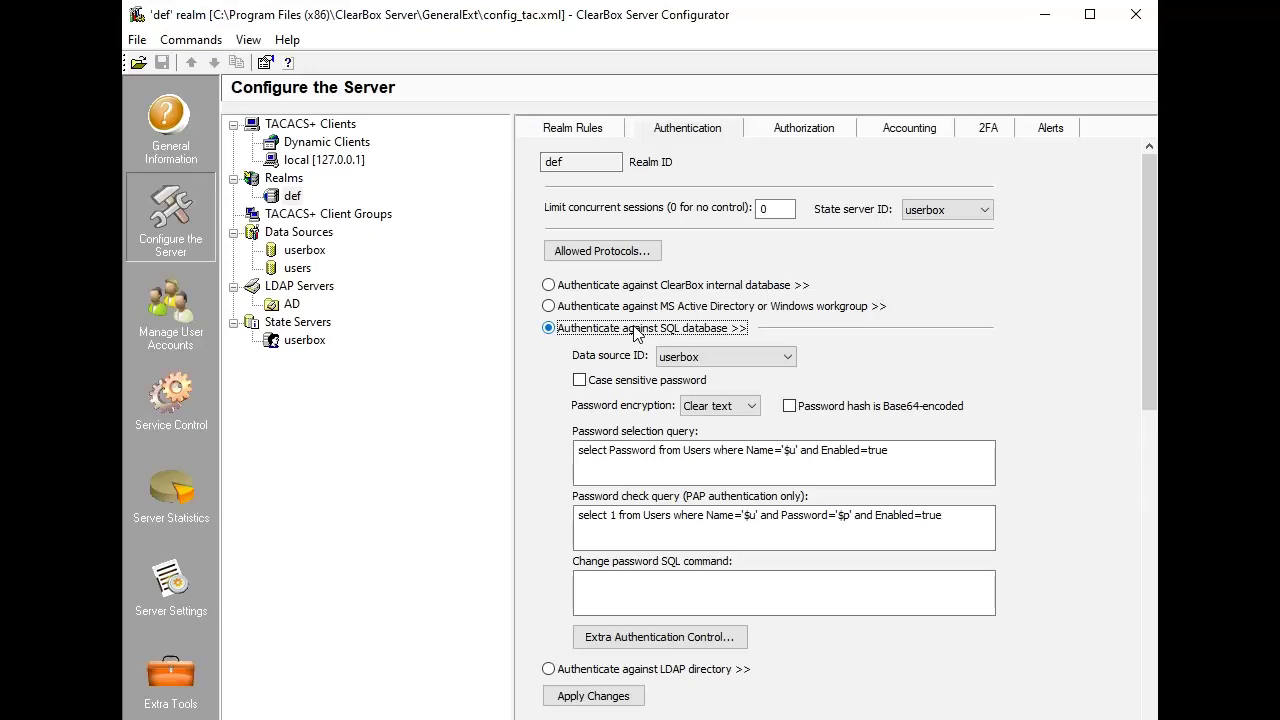
Enable TOTP 2FA for realm def, loading secret keys from internal database settings.
{"action": "left_click", "coordinate": [990, 130]}
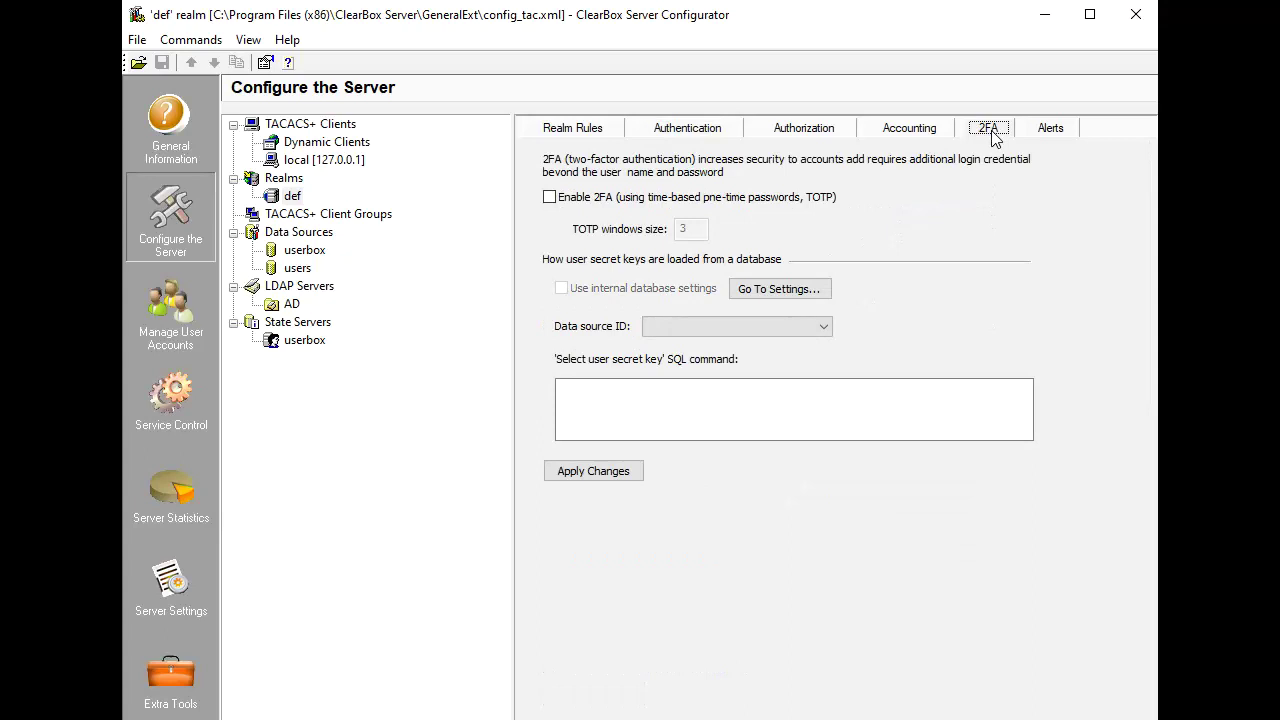
{"action": "left_click", "coordinate": [780, 197]}
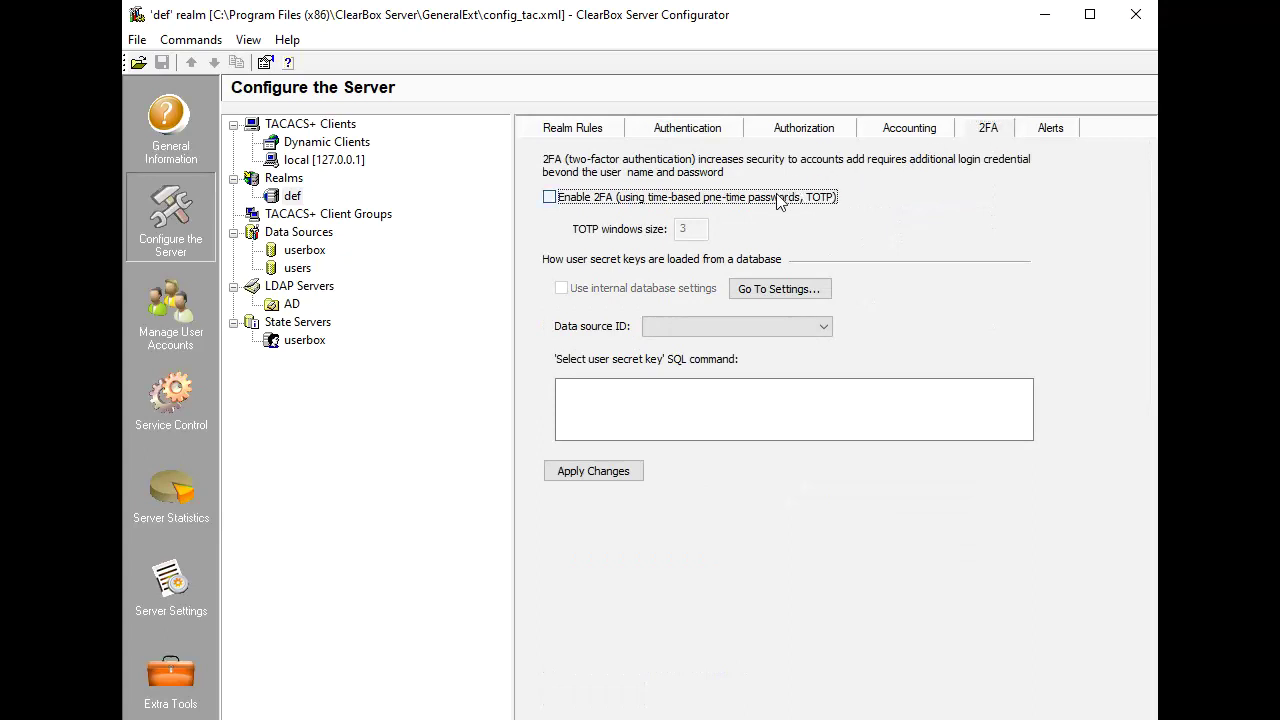
{"action": "left_click", "coordinate": [660, 288]}
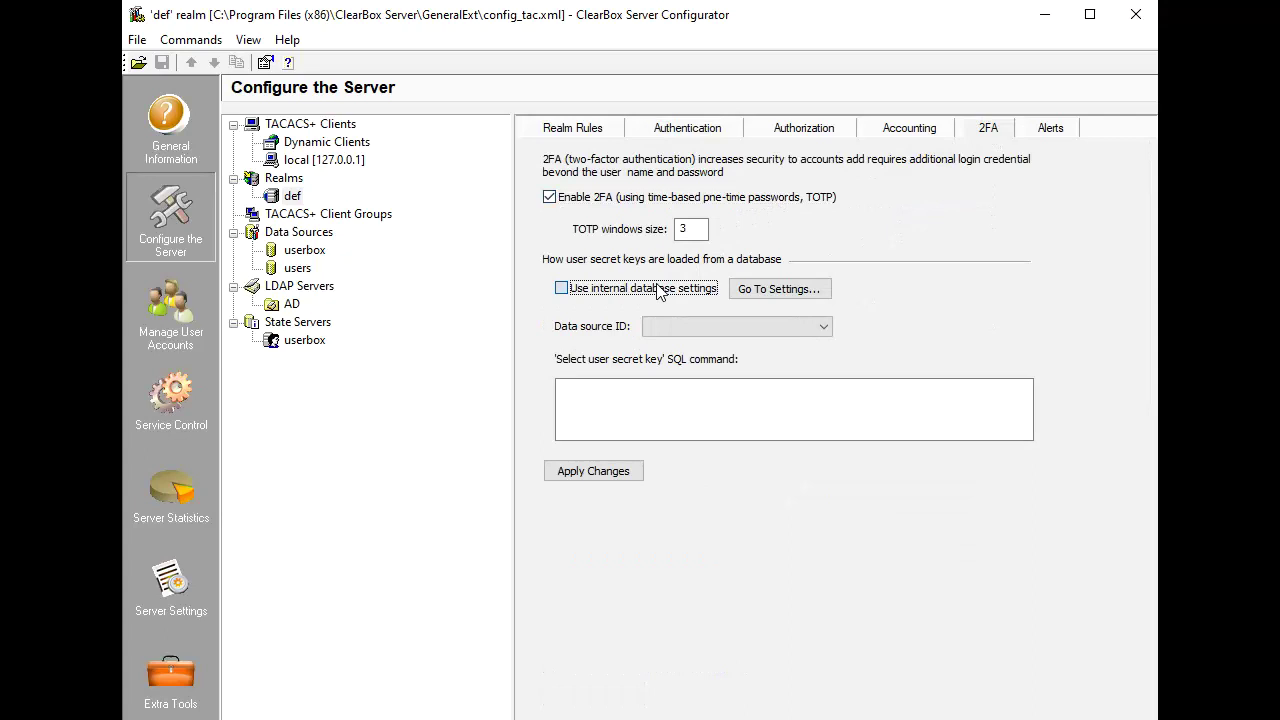
Generate a new TOTP secret key and QR code for the MyGroup user account.
{"action": "left_click", "coordinate": [778, 290]}
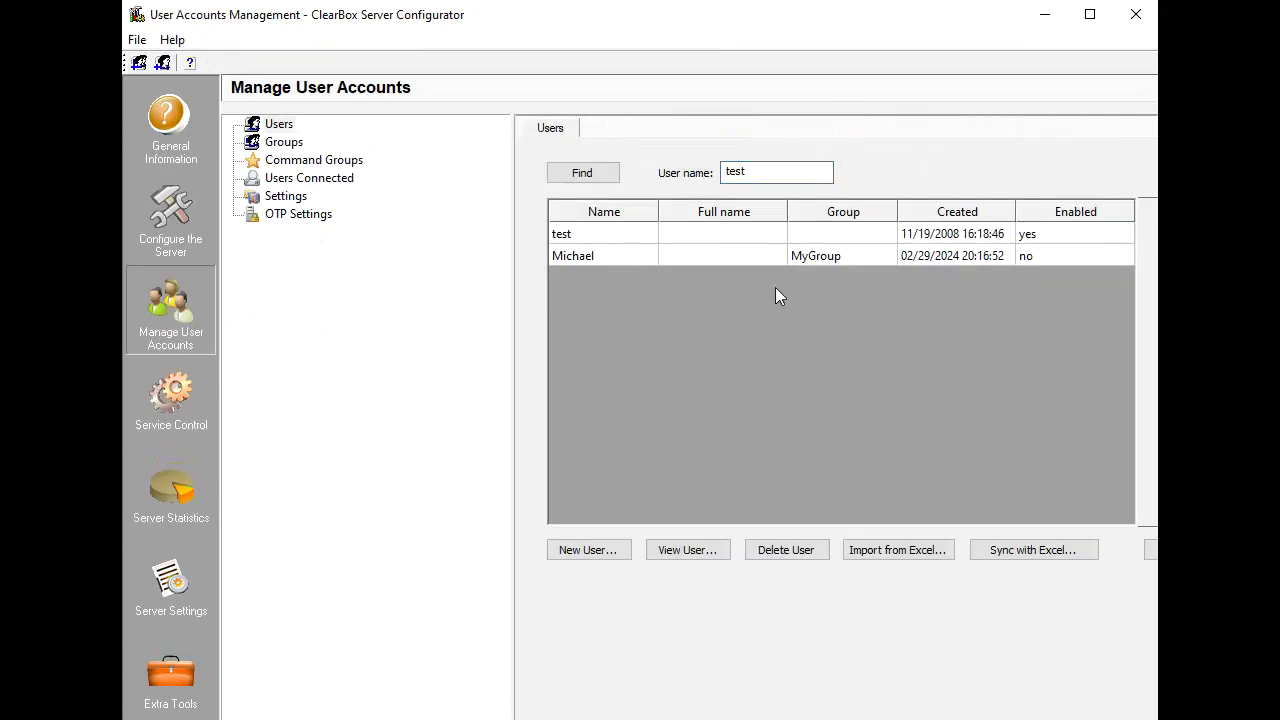
{"action": "double_click", "coordinate": [582, 258]}
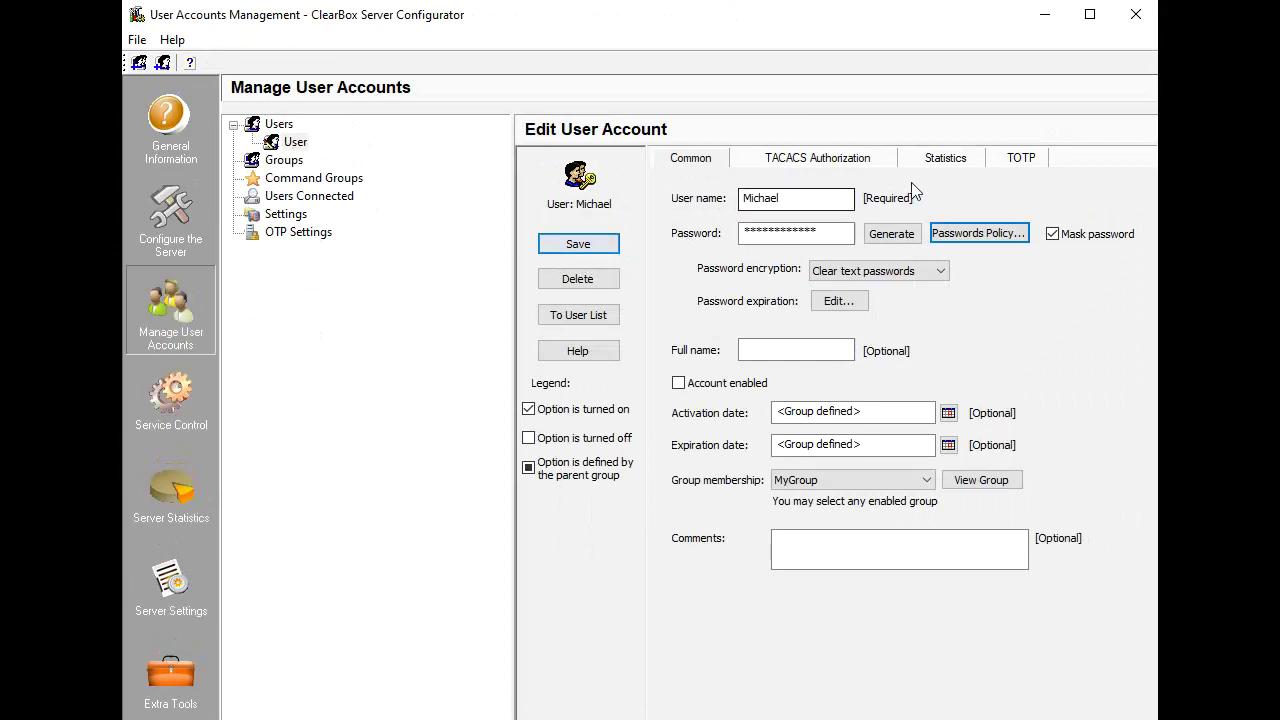
{"action": "left_click", "coordinate": [1017, 159]}
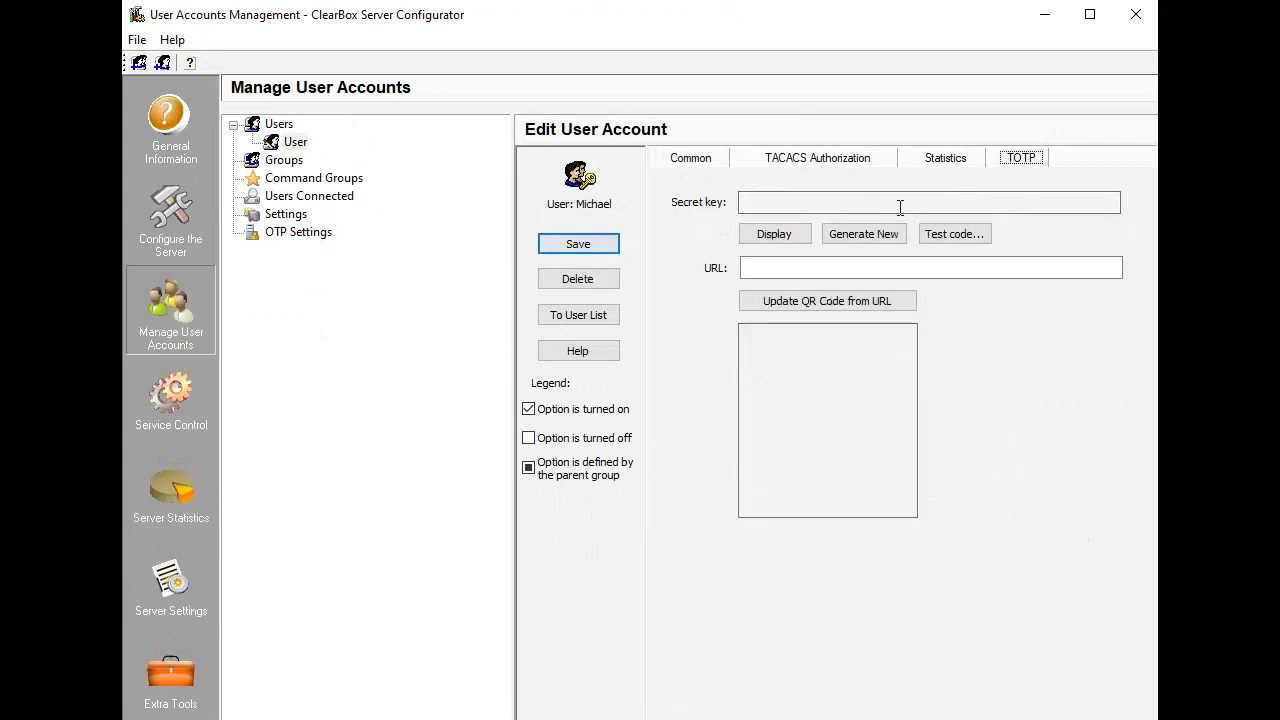
{"action": "left_click", "coordinate": [860, 234]}
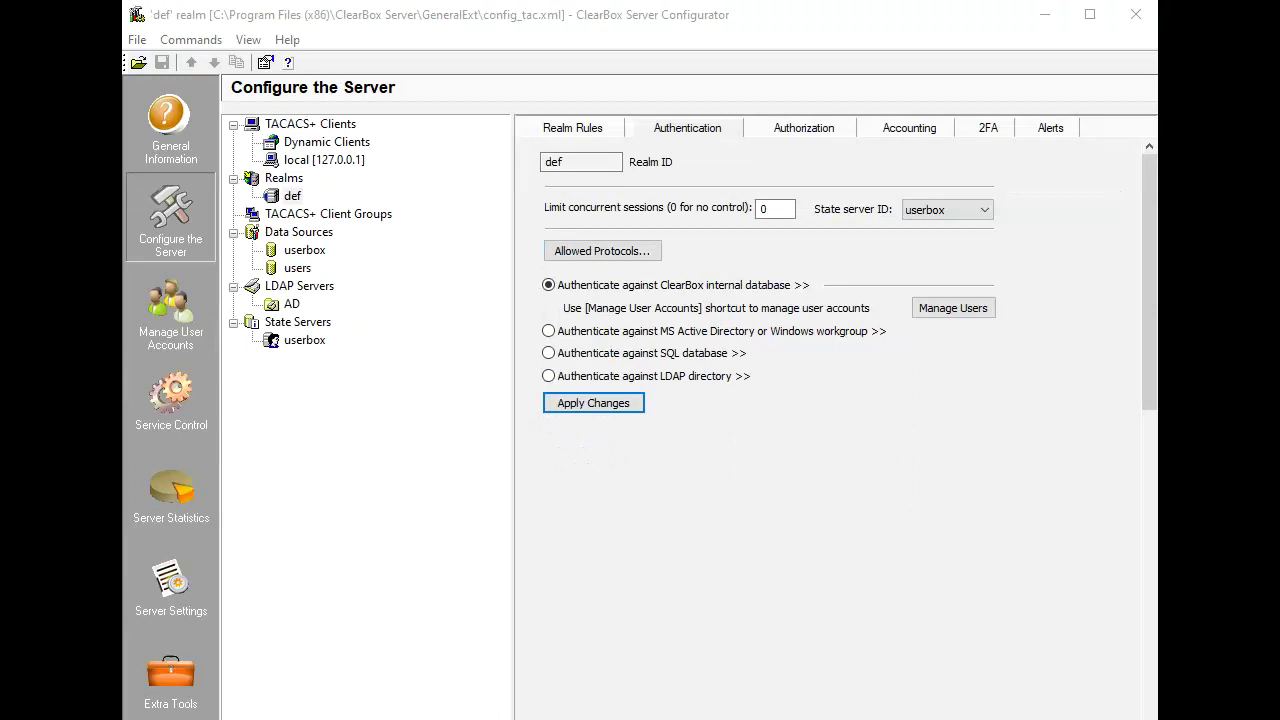
Show the def realm's Authorization tab with its per-user/group policy.
{"action": "left_click", "coordinate": [810, 130]}
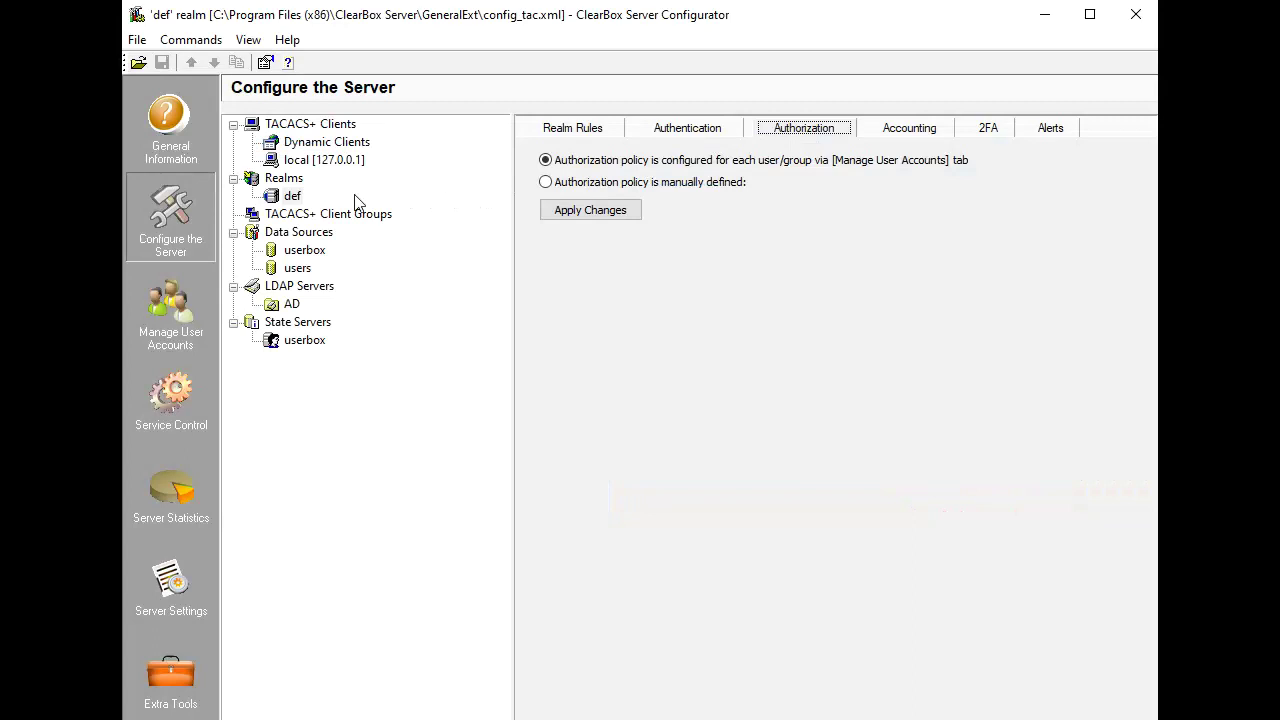
Give the MyGroup user account a TACACS authorization AV pair priv-lvl = 15 and save it.
{"action": "left_click", "coordinate": [175, 290]}
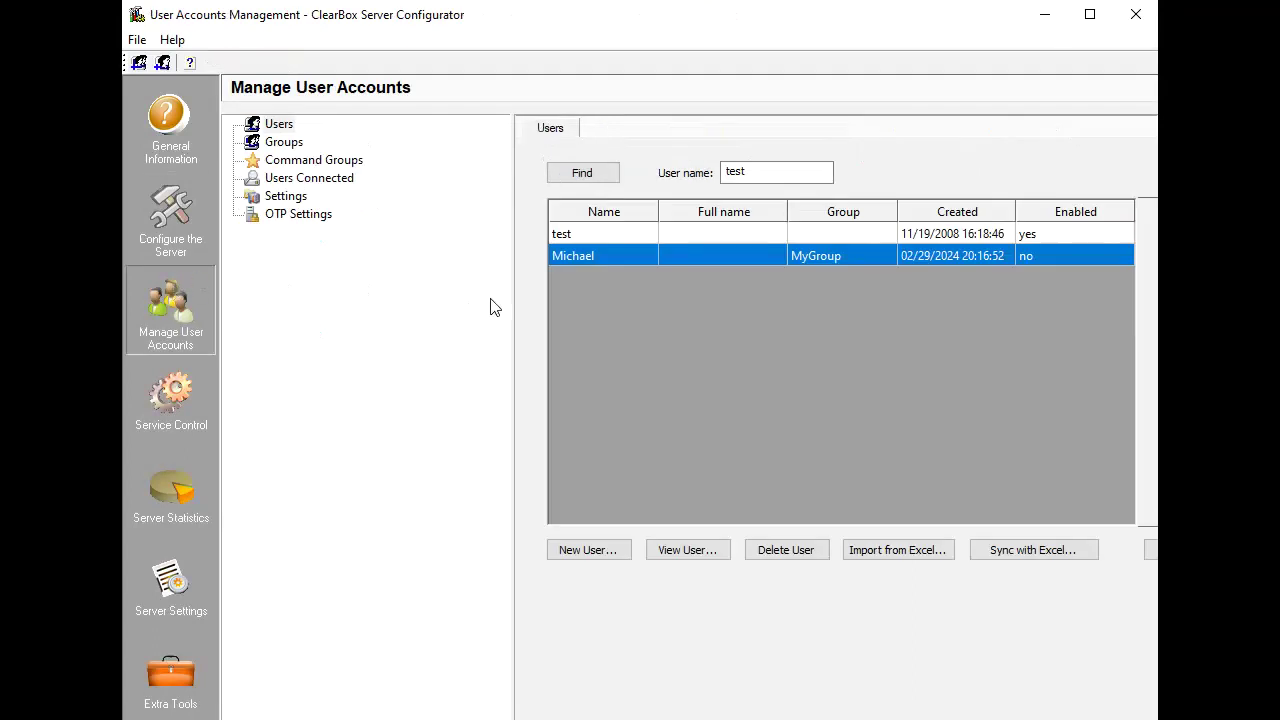
{"action": "double_click", "coordinate": [581, 255]}
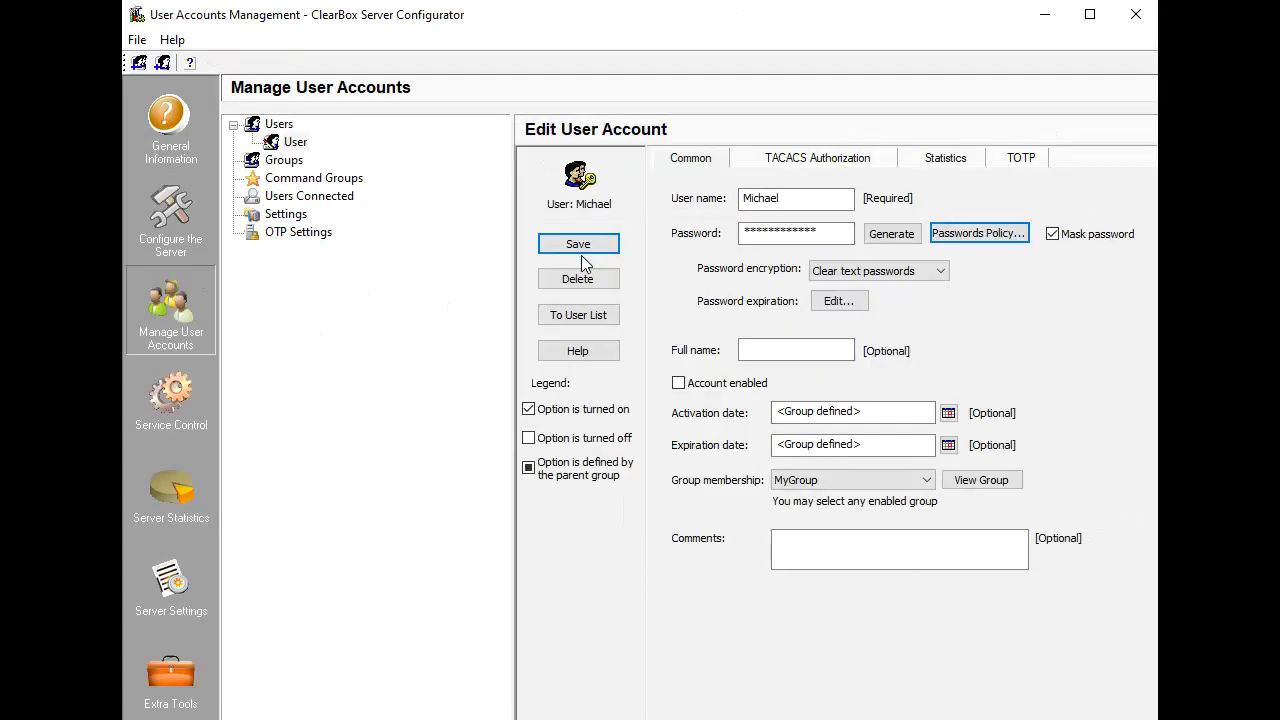
{"action": "left_click", "coordinate": [815, 161]}
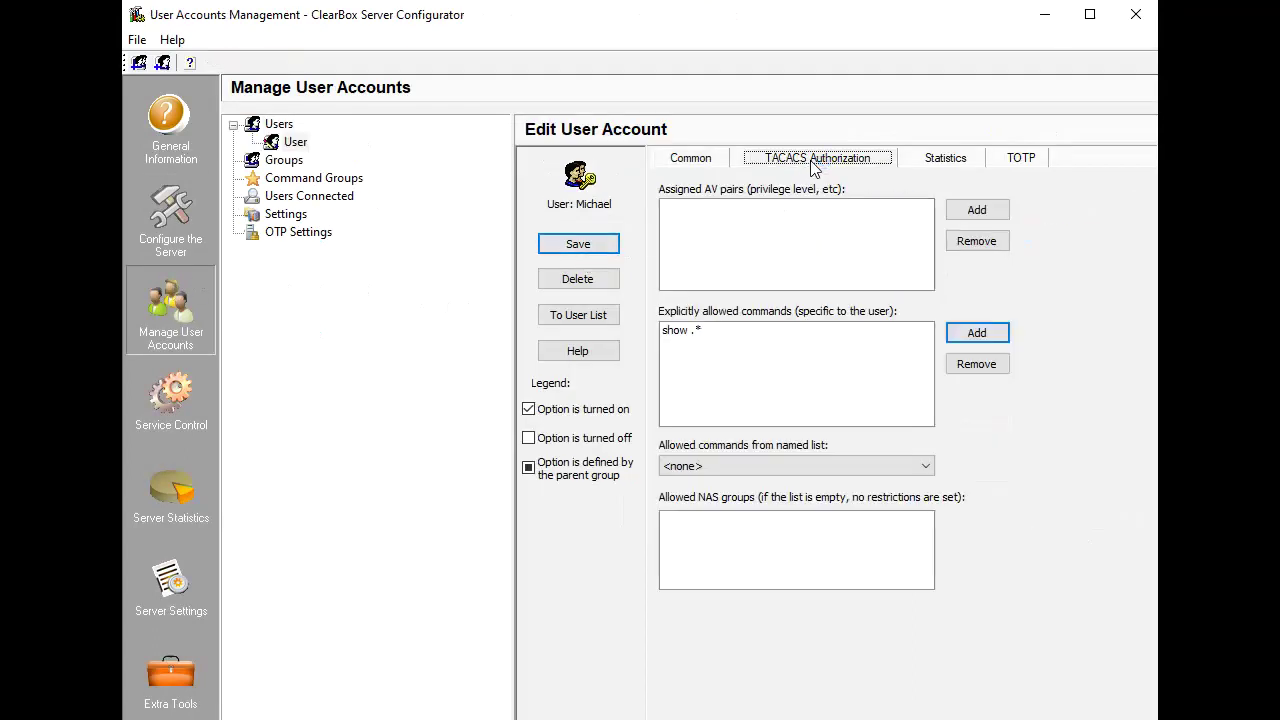
{"action": "left_click", "coordinate": [952, 210]}
{"action": "left_click", "coordinate": [690, 353]}
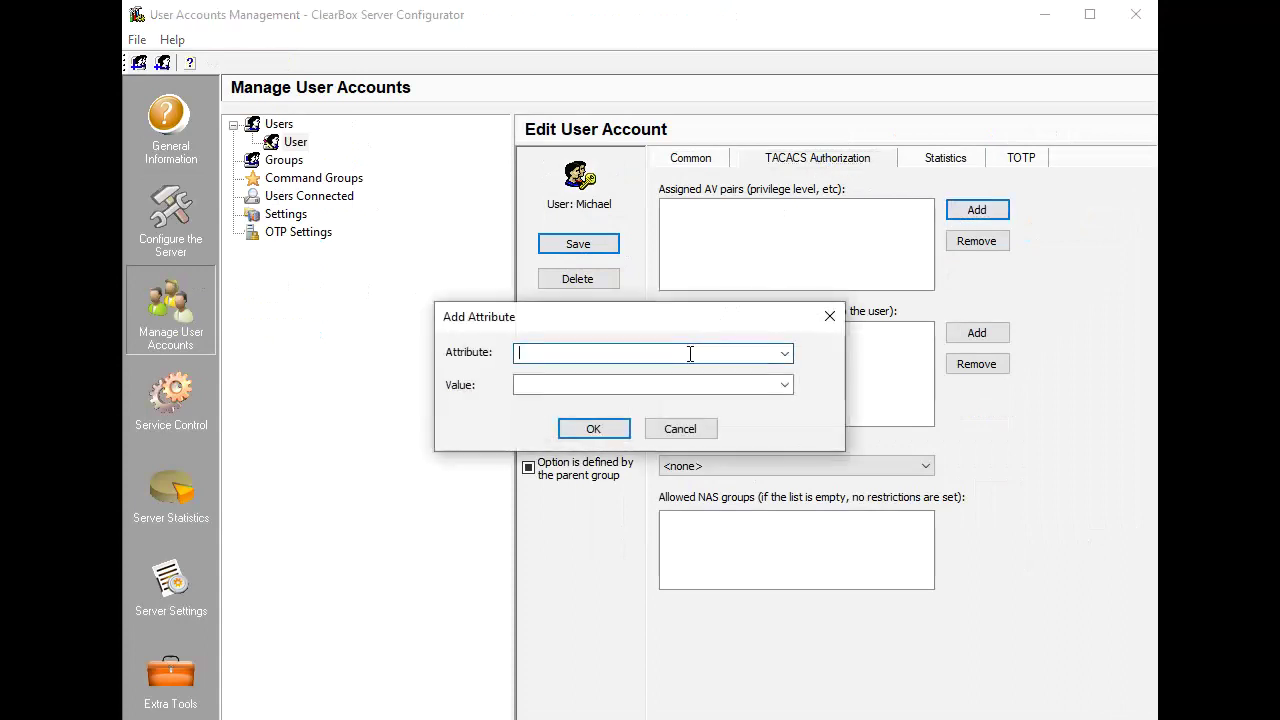
{"action": "type", "text": "priv-lvl"}
{"action": "left_click", "coordinate": [653, 385]}
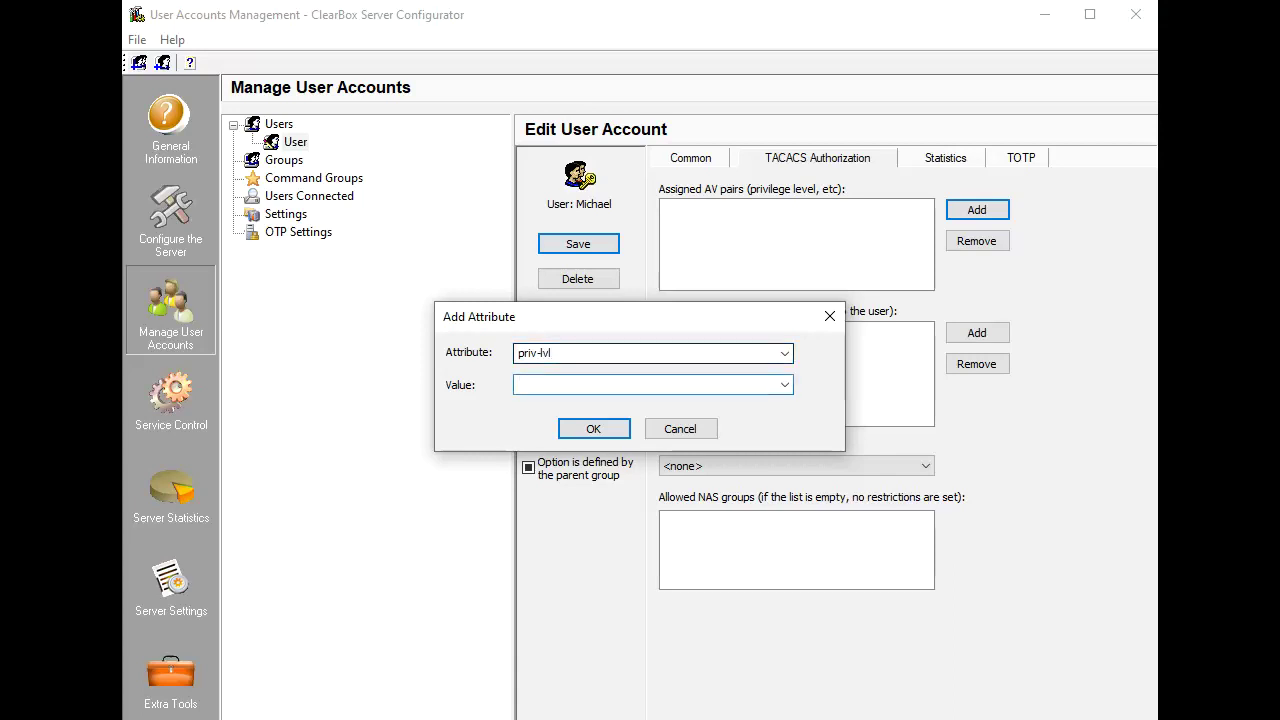
{"action": "type", "text": "15"}
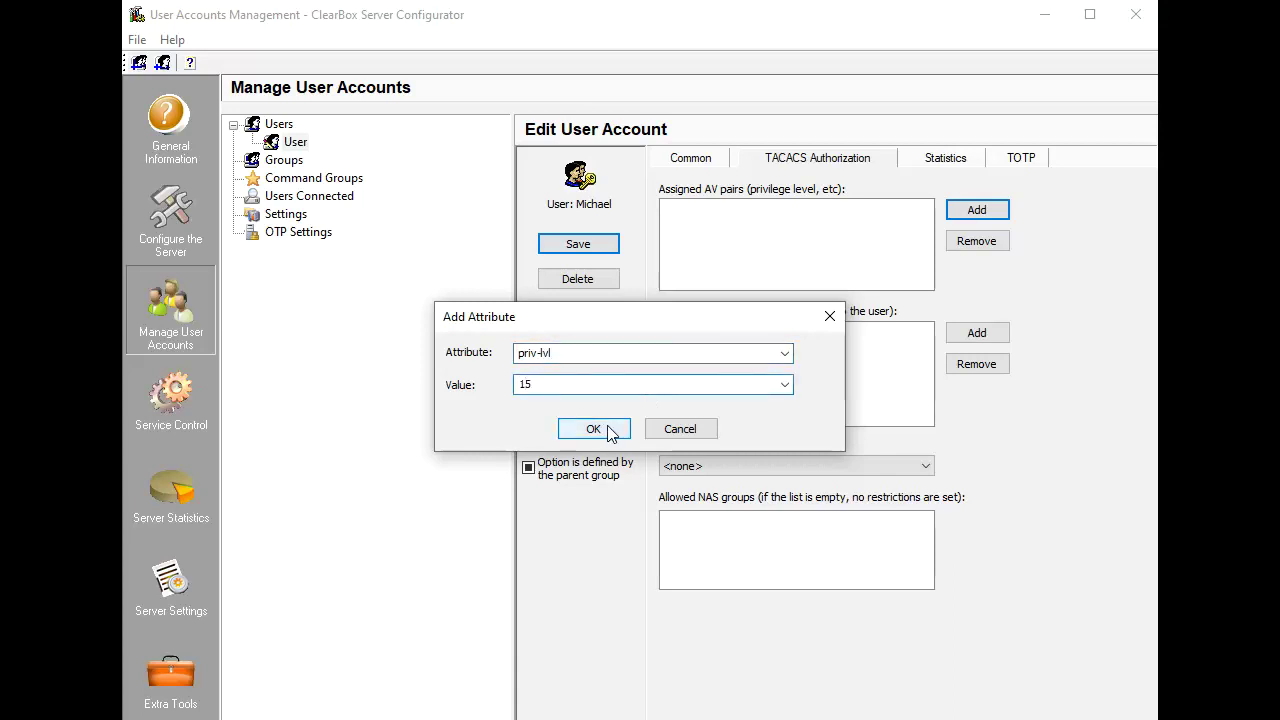
{"action": "left_click", "coordinate": [594, 429]}
{"action": "left_click", "coordinate": [578, 246]}
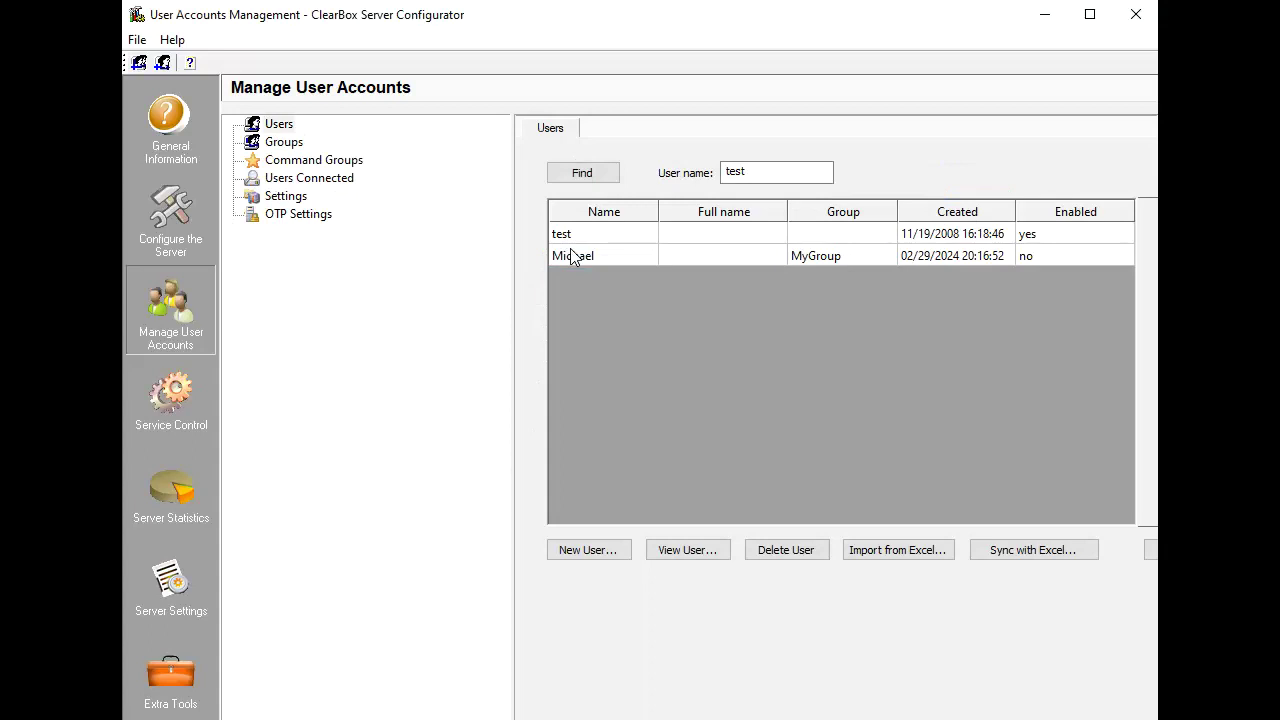
Switch the def realm's authorization policy to manually defined.
{"action": "left_click", "coordinate": [183, 203]}
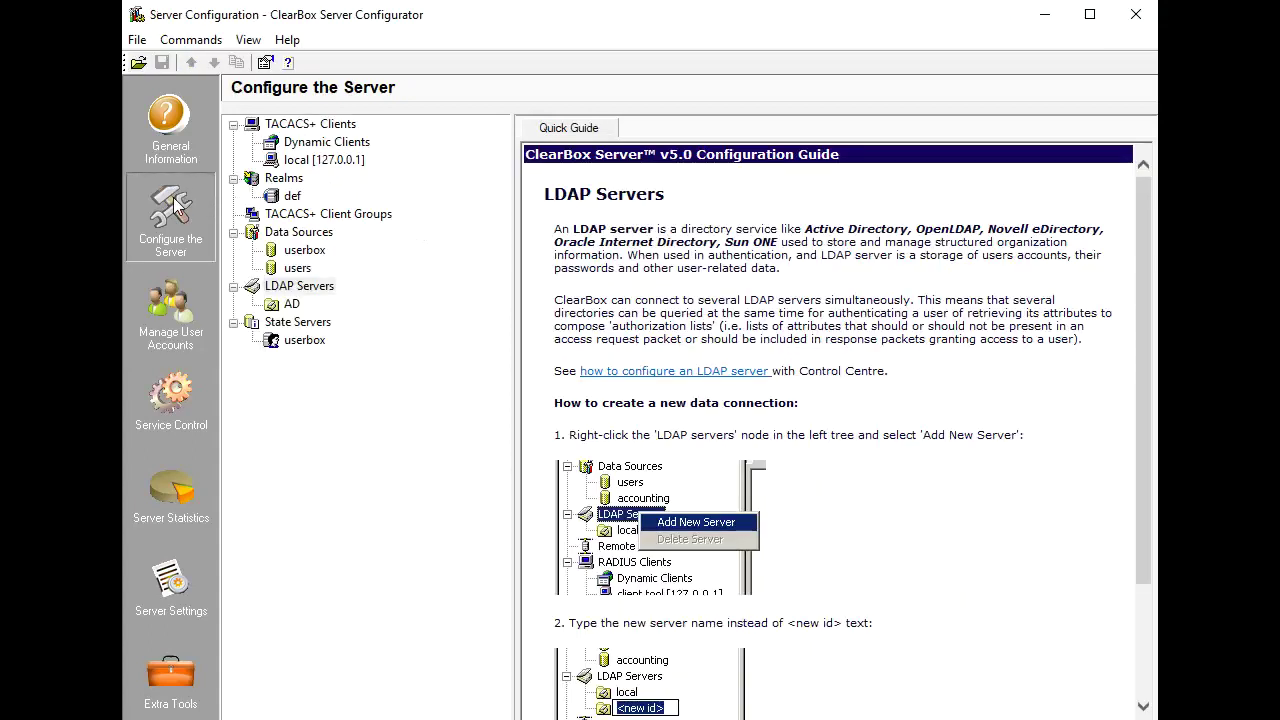
{"action": "left_click", "coordinate": [290, 196]}
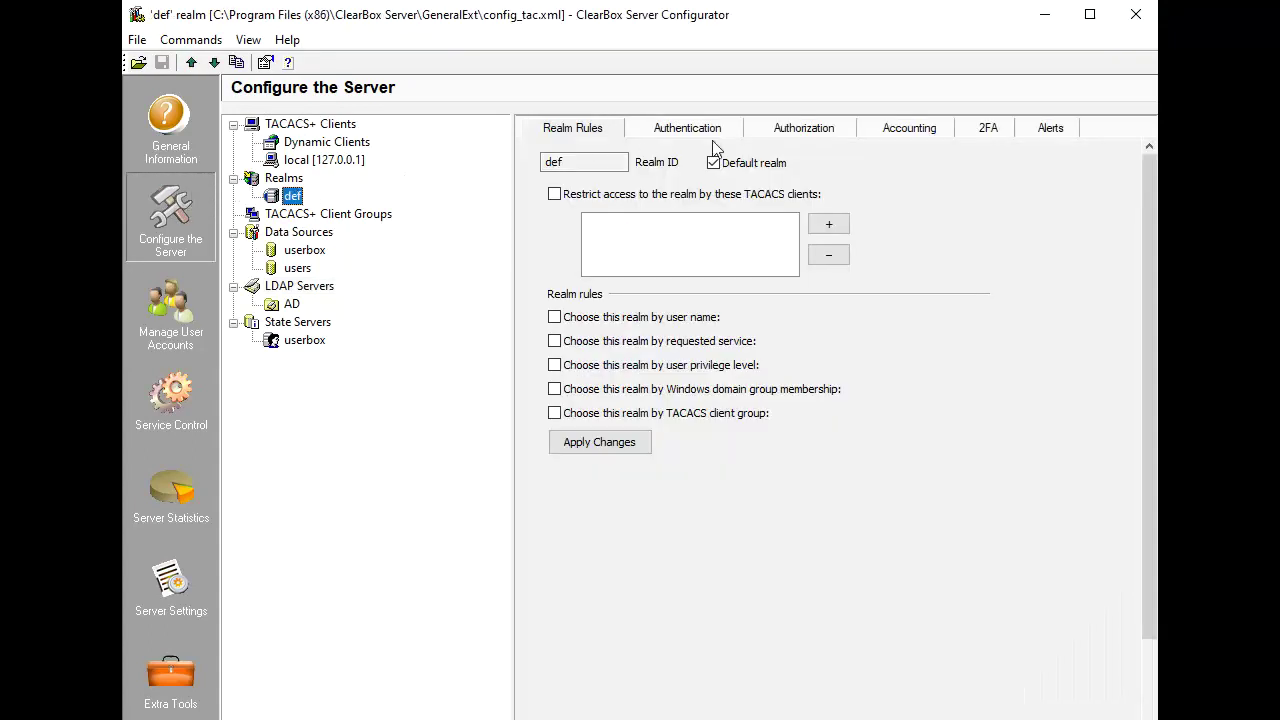
{"action": "left_click", "coordinate": [804, 130]}
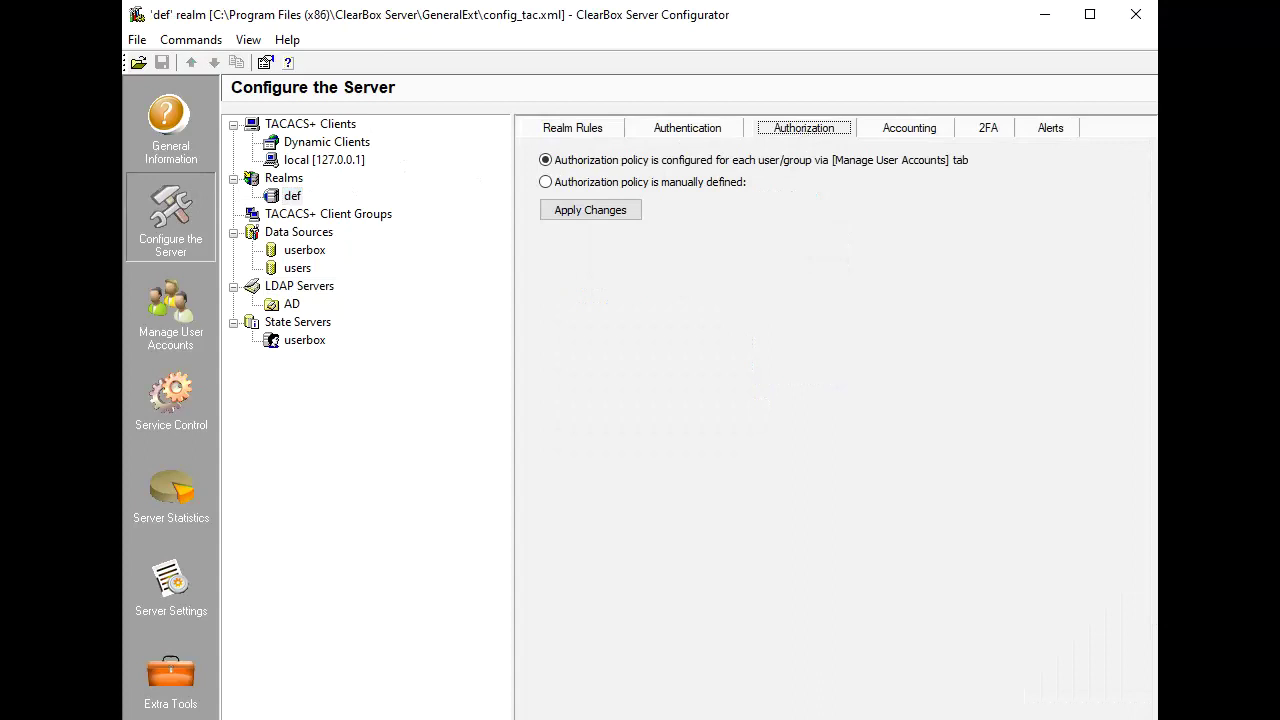
{"action": "left_click", "coordinate": [710, 182]}
Allow the shell service in the def realm with a static priv-lvl = 15 attribute pair.
{"action": "left_click", "coordinate": [958, 234]}
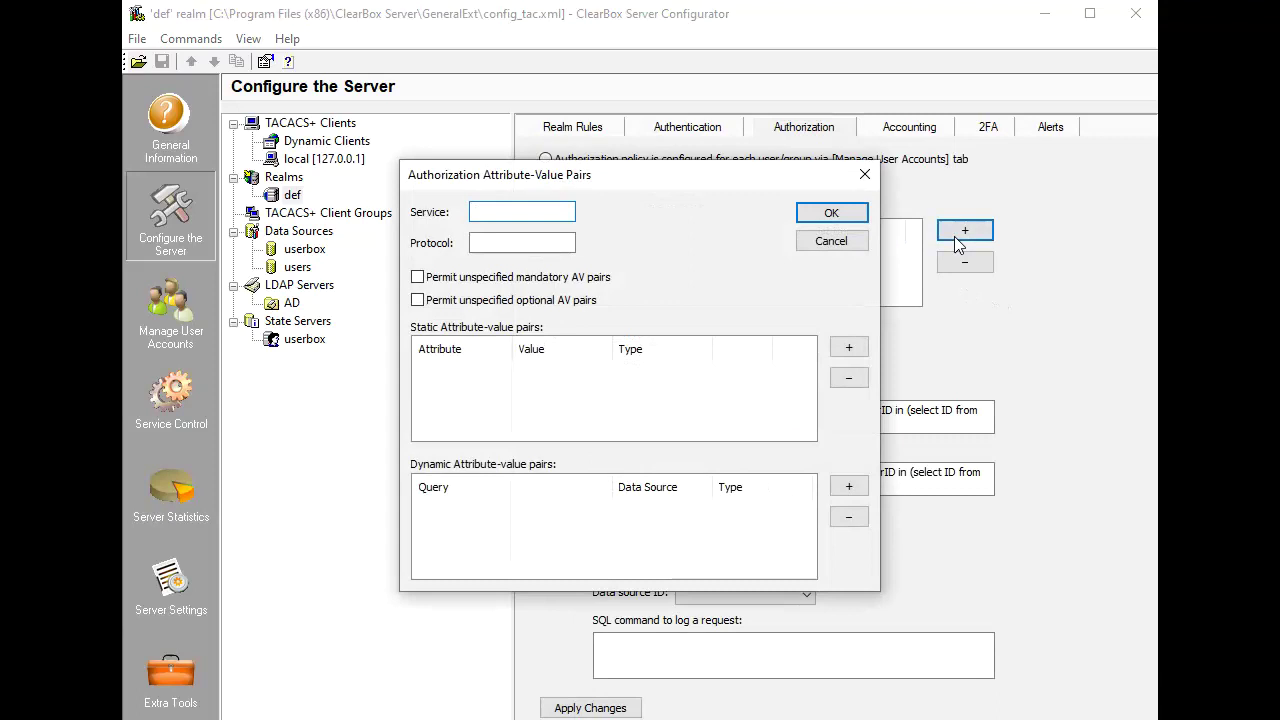
{"action": "type", "text": "shell"}
{"action": "left_click", "coordinate": [849, 348]}
{"action": "type", "text": "priv"}
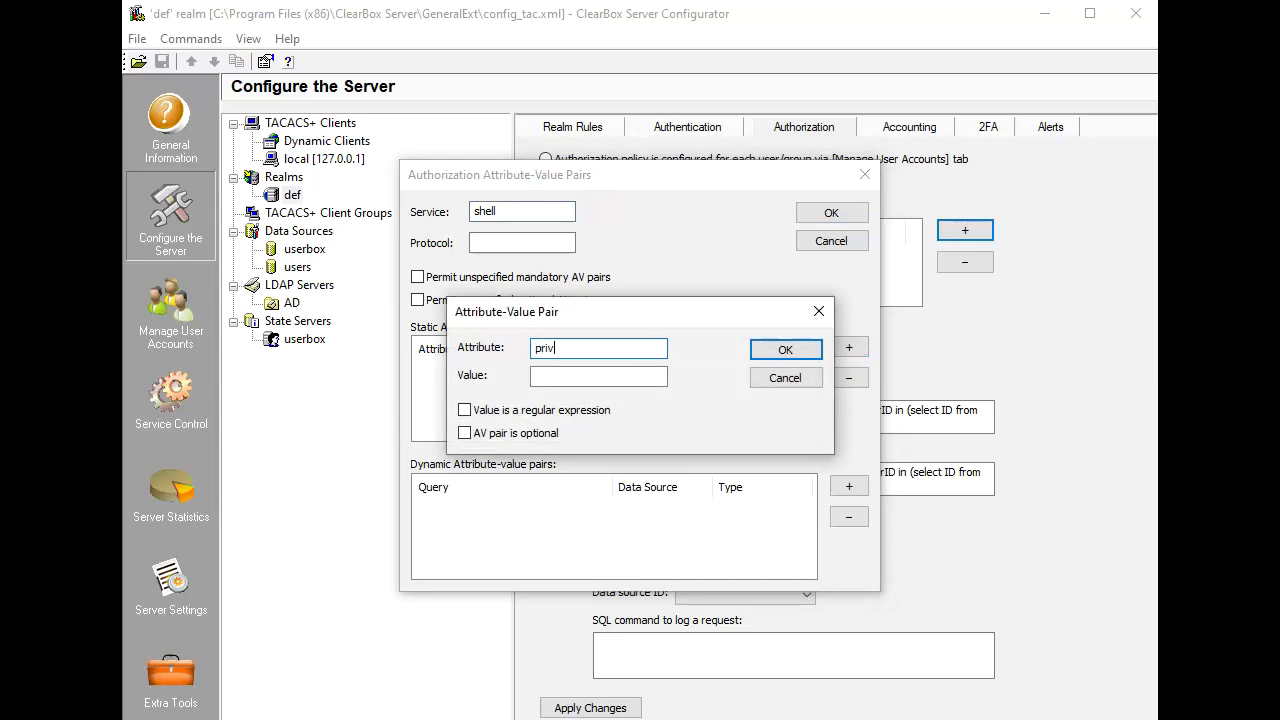
{"action": "type", "text": "-lvl"}
{"action": "key", "text": "Tab"}
{"action": "type", "text": "15"}
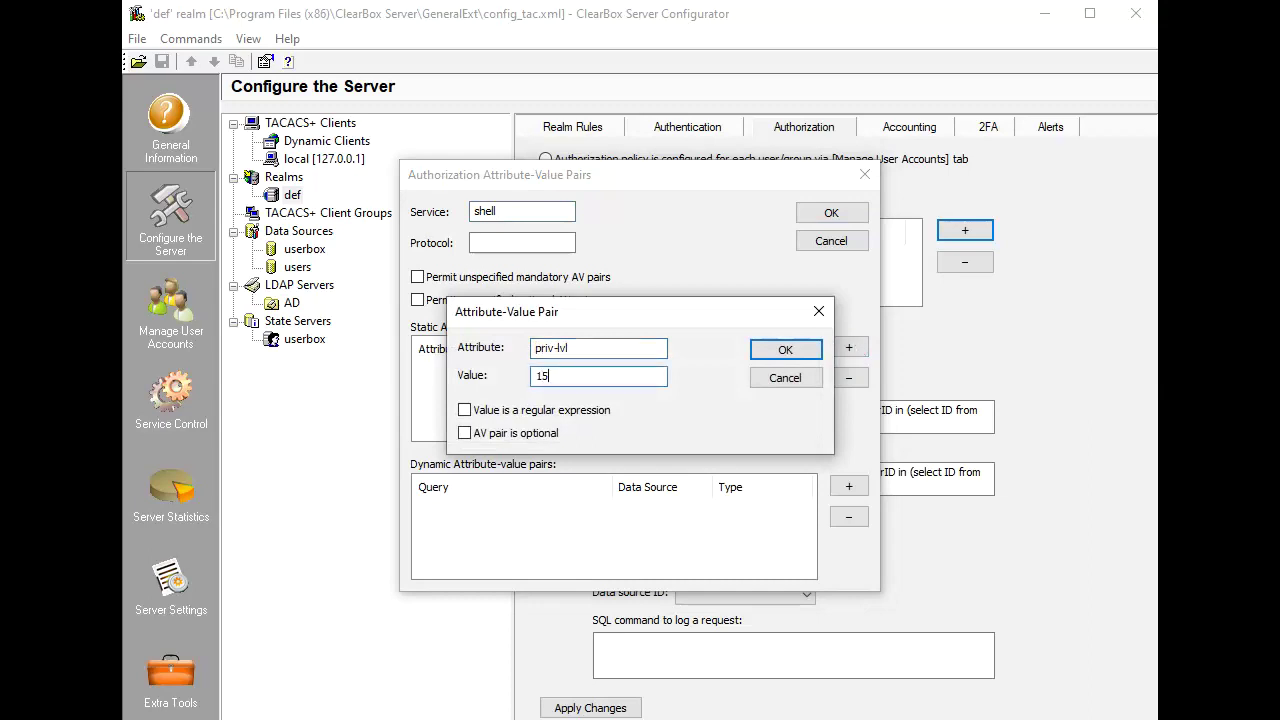
{"action": "left_click", "coordinate": [790, 350]}
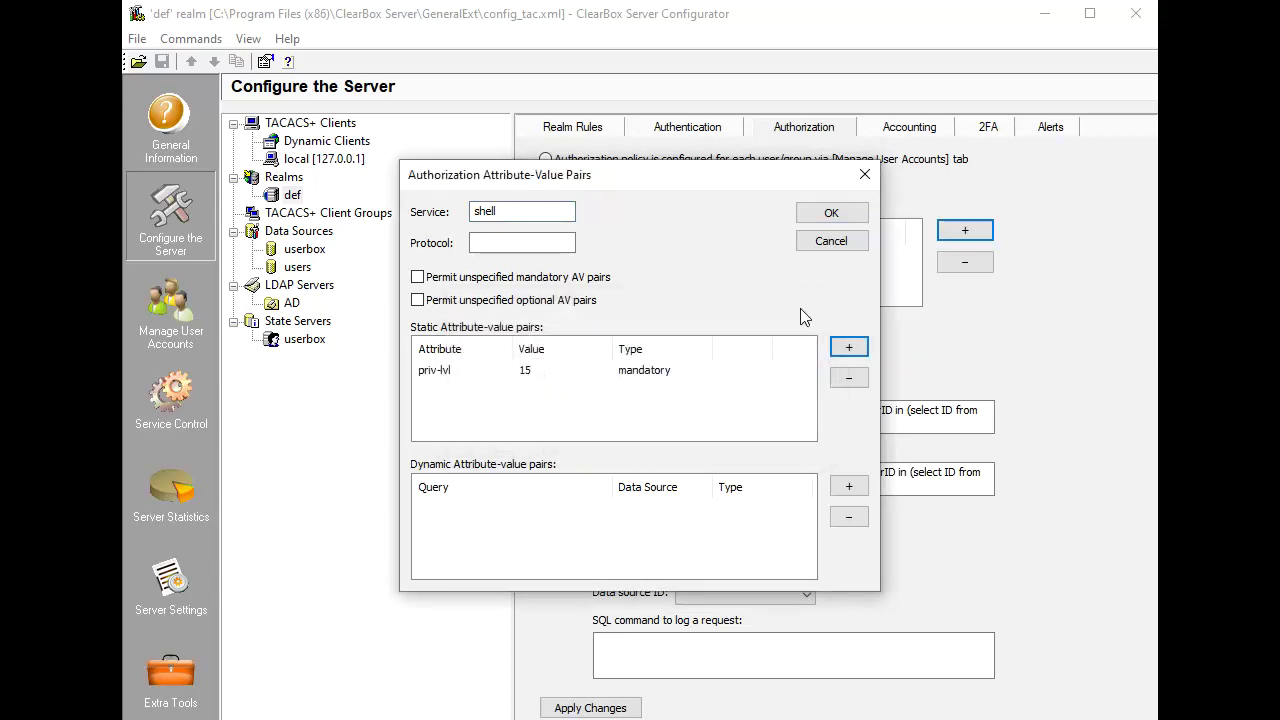
{"action": "left_click", "coordinate": [831, 213]}
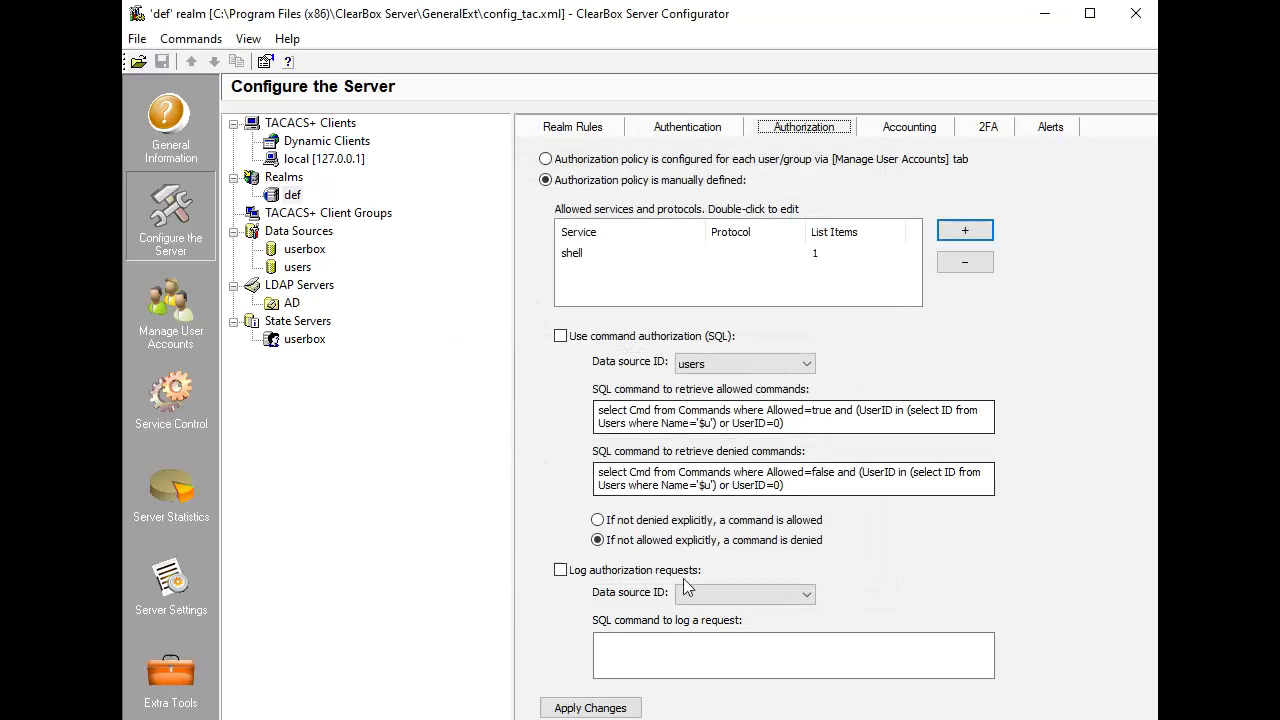
Apply the def realm's authorization changes and review its accounting logged message types, leaving them unchanged.
{"action": "left_click", "coordinate": [605, 708]}
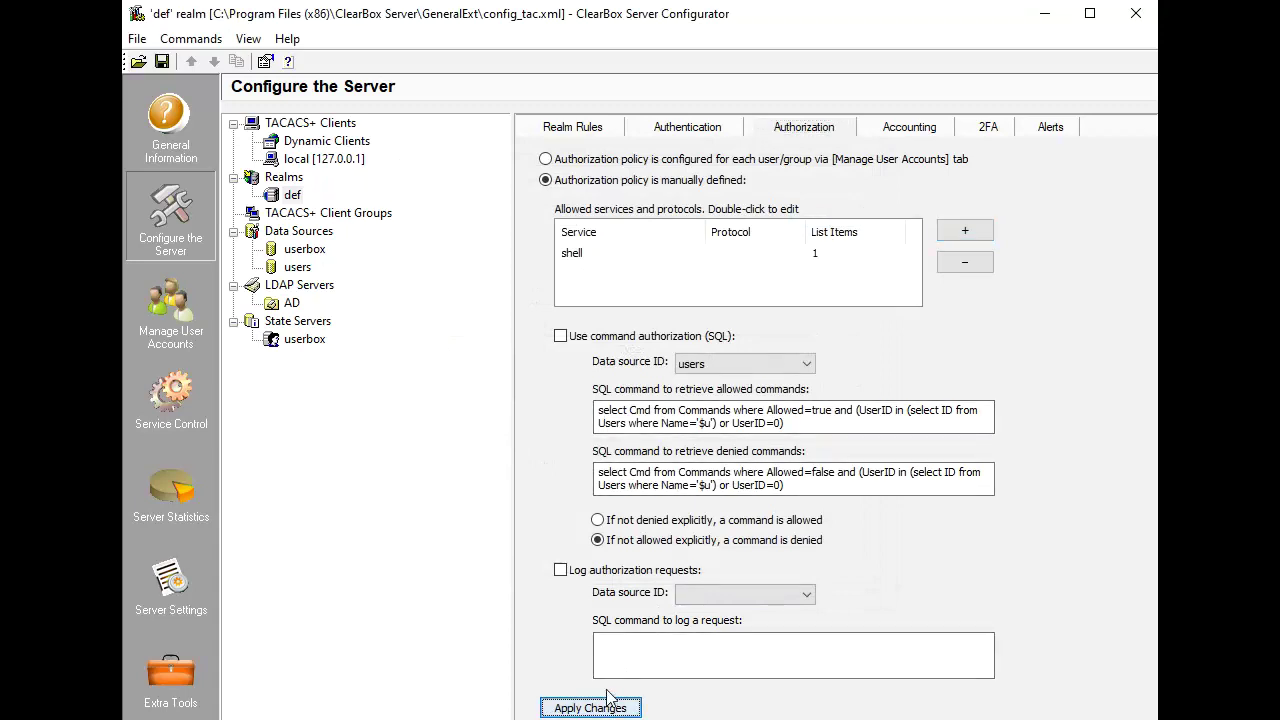
{"action": "left_click", "coordinate": [907, 130]}
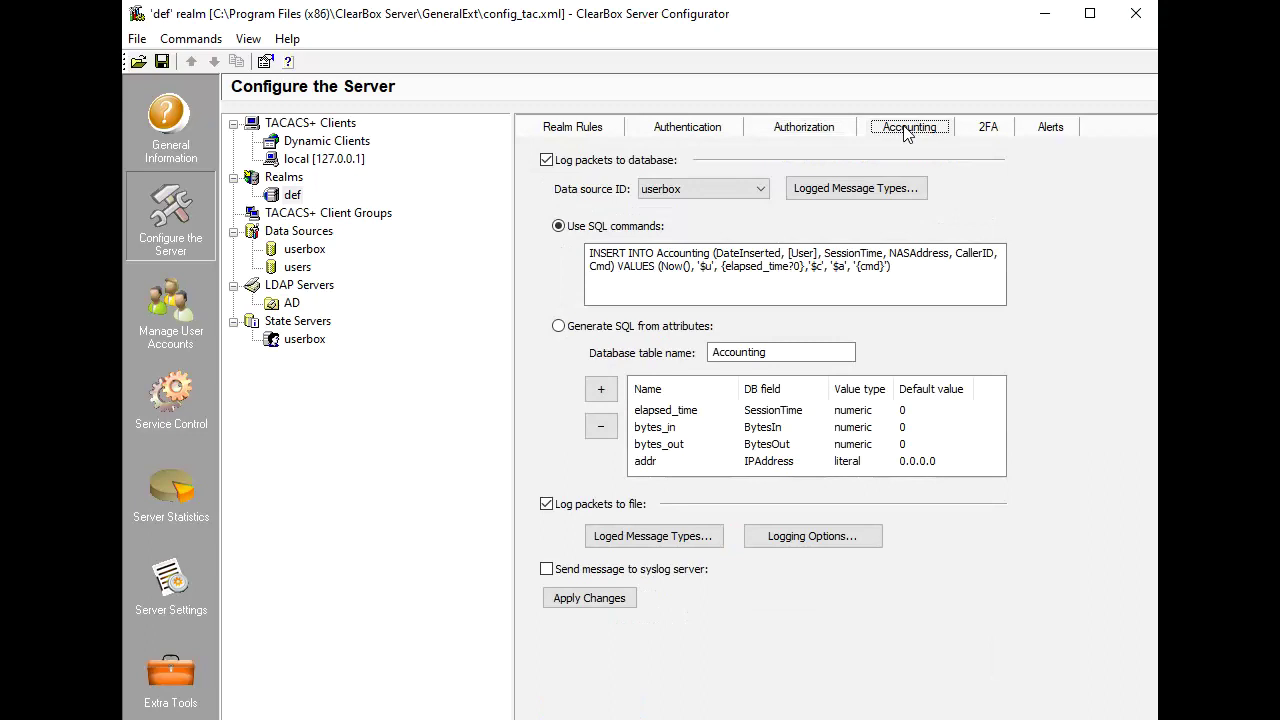
{"action": "left_click", "coordinate": [887, 187]}
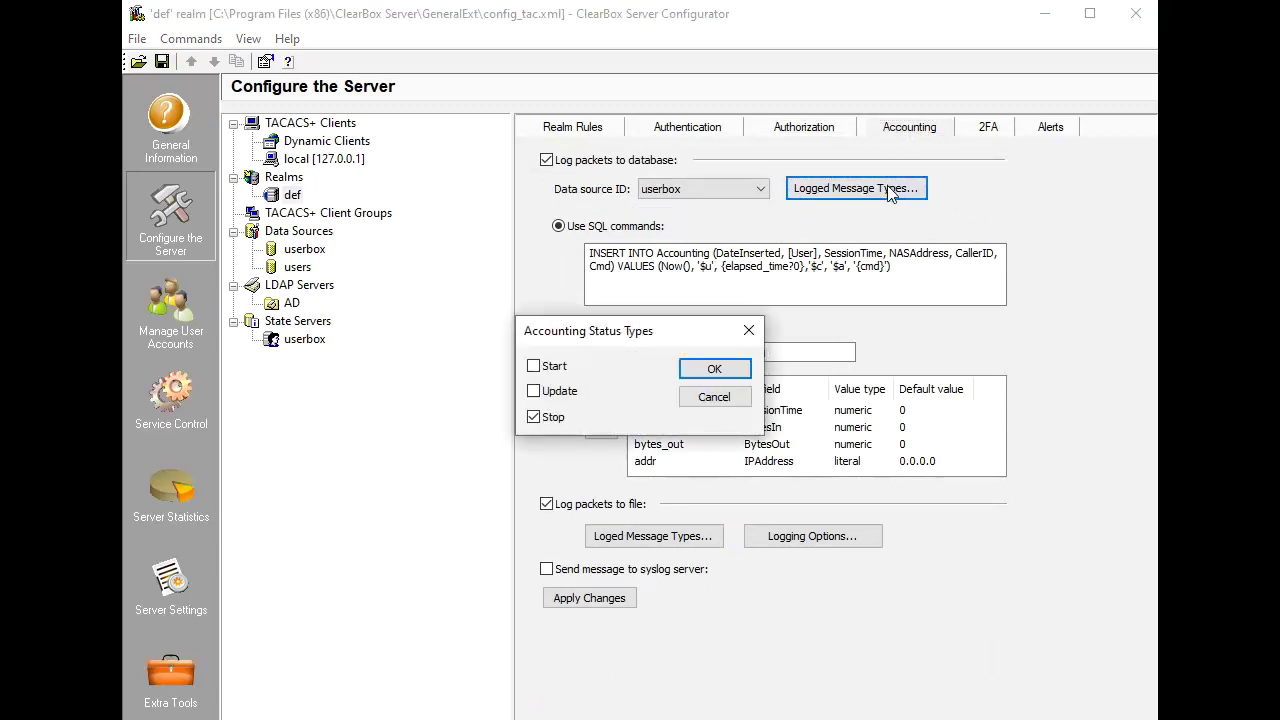
{"action": "left_click", "coordinate": [704, 399]}
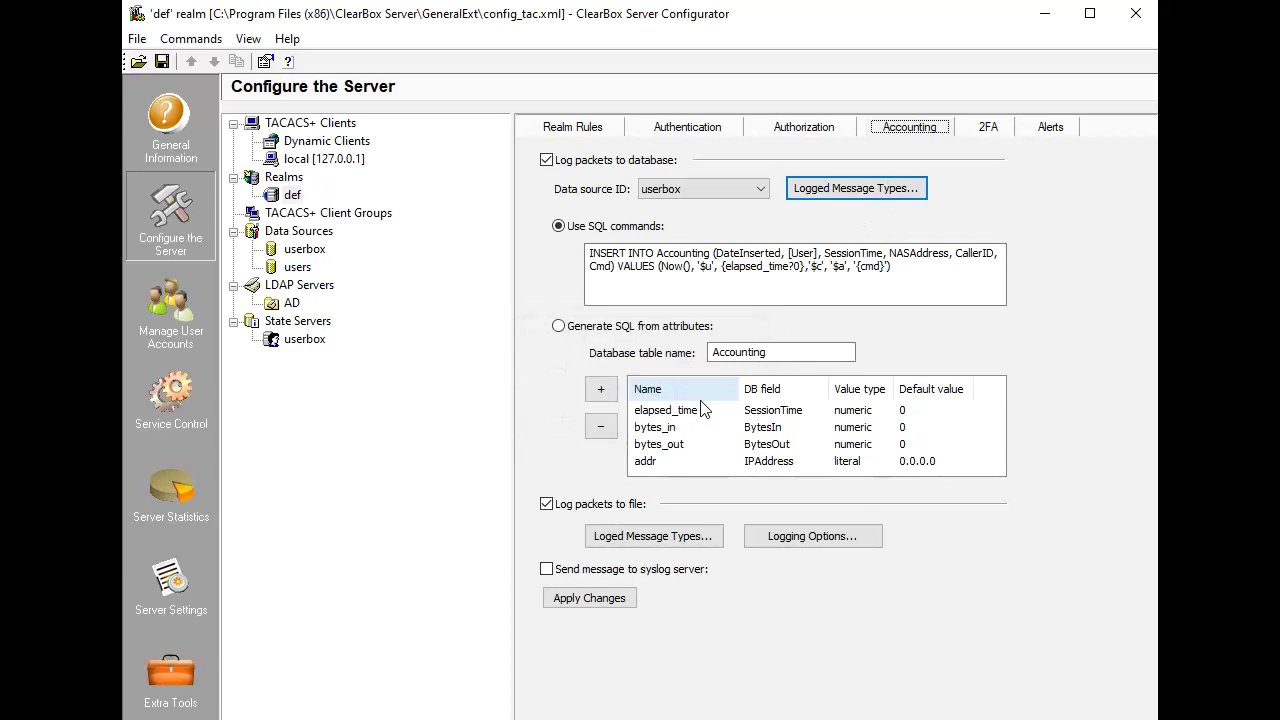
Enable syslog alerts on failed user authentication, sent to an RFC 5424 enabled server.
{"action": "left_click", "coordinate": [1049, 130]}
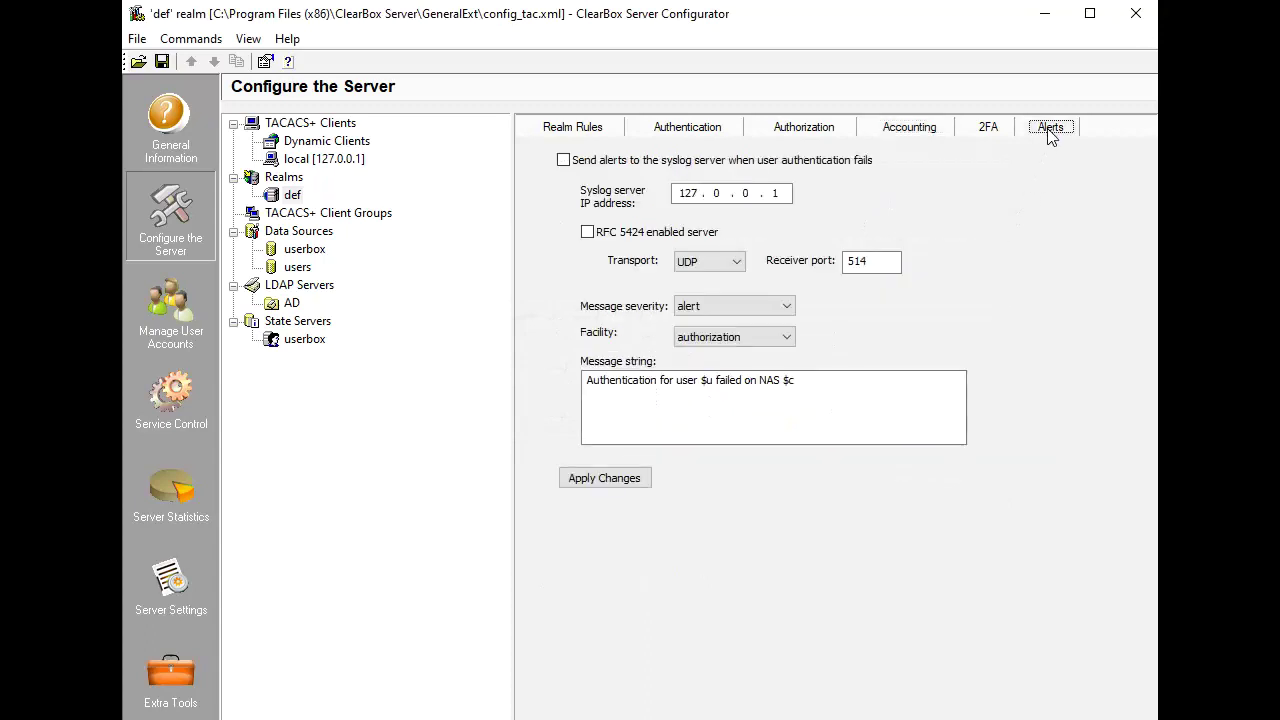
{"action": "left_click", "coordinate": [721, 160]}
{"action": "left_click", "coordinate": [680, 234]}
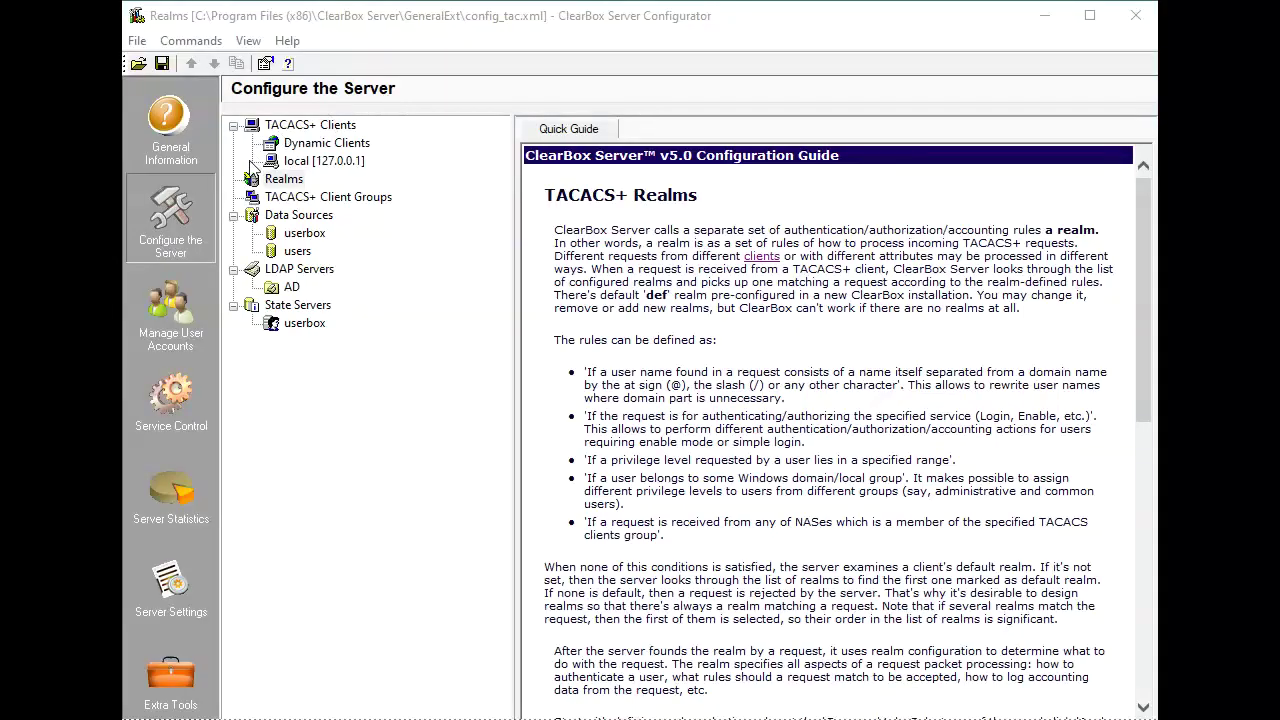
Add a new realm named admins under Realms.
{"action": "right_click", "coordinate": [268, 180]}
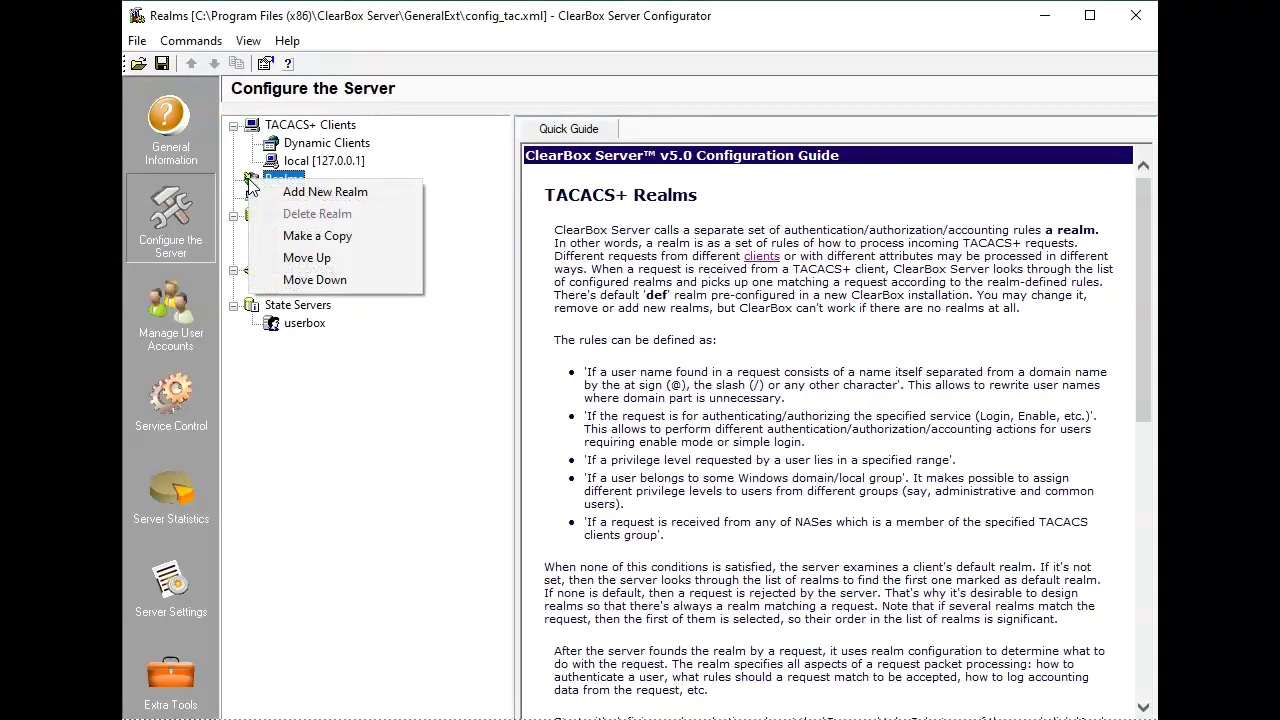
{"action": "left_click", "coordinate": [280, 190]}
{"action": "type", "text": "admins"}
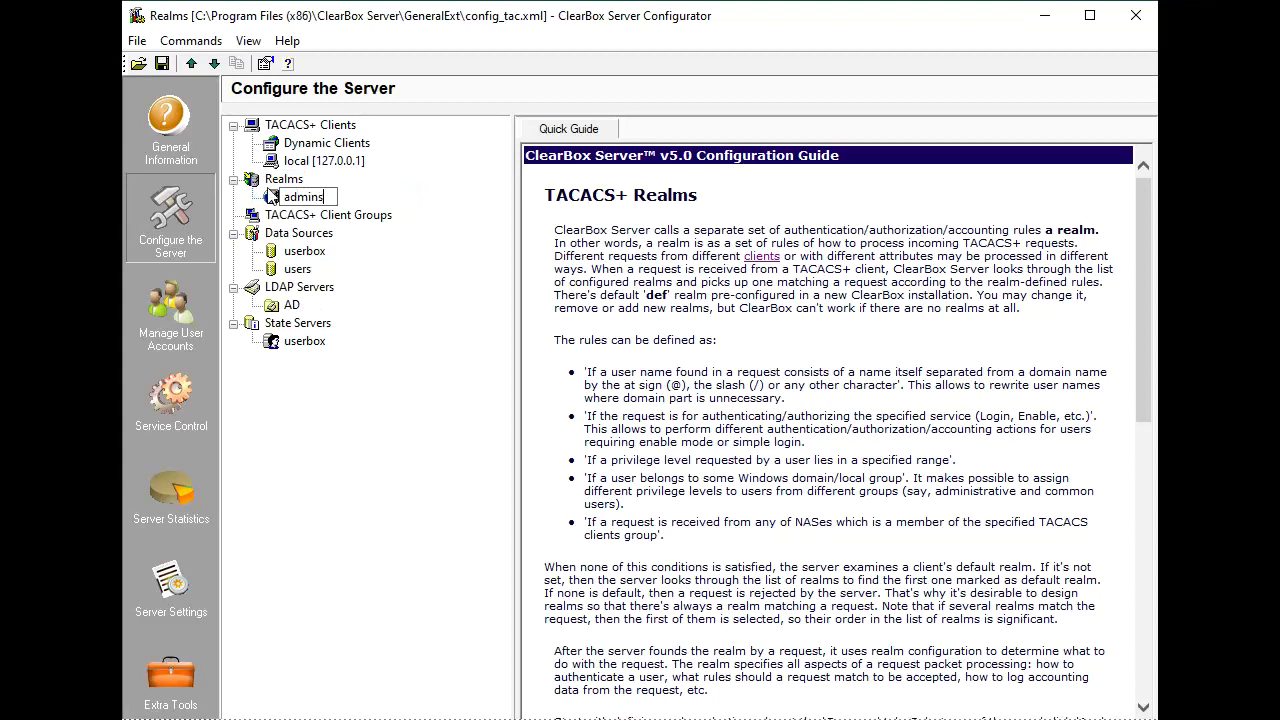
{"action": "key", "text": "Return"}
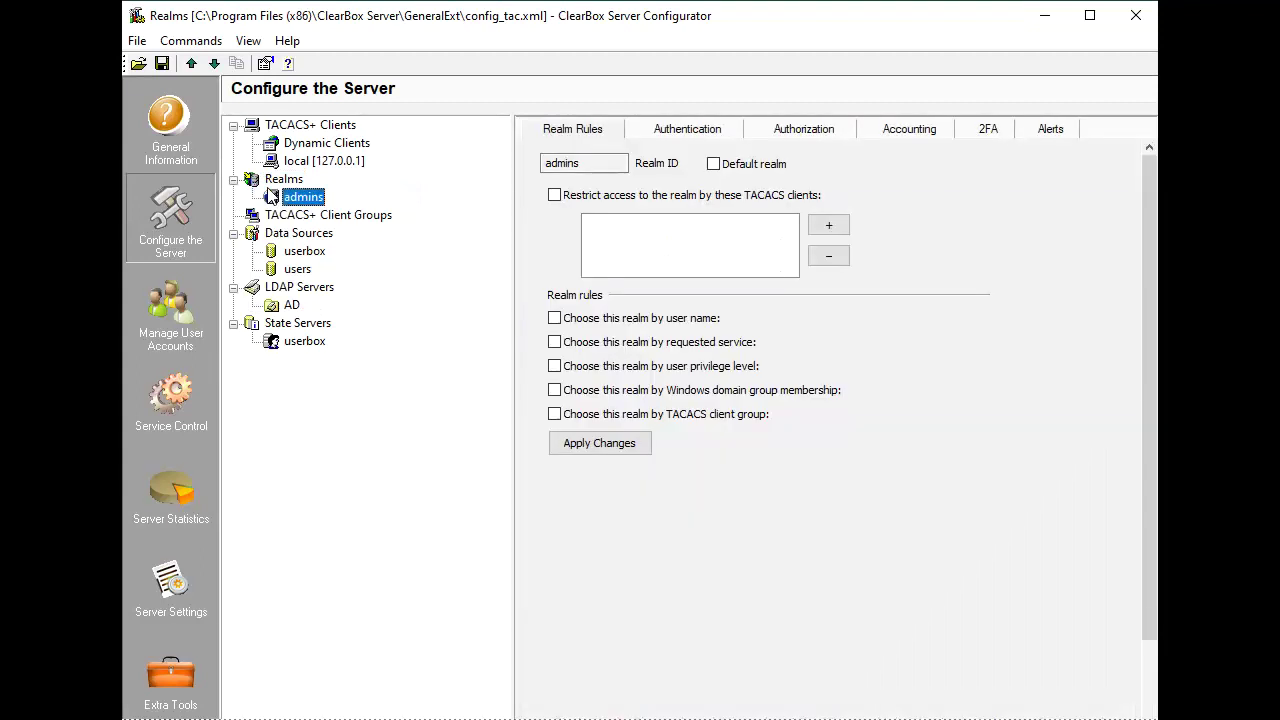
Set the admins realm to authenticate against MS Active Directory in domain some.domain.
{"action": "left_click", "coordinate": [687, 131]}
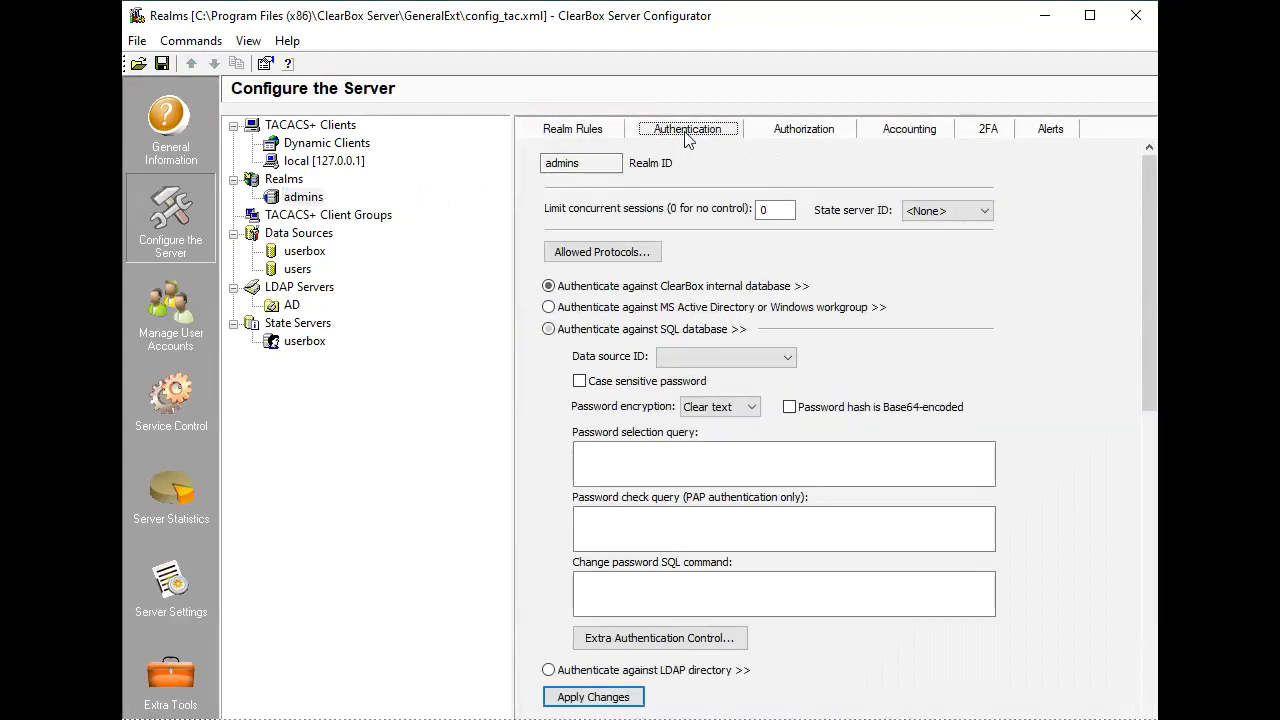
{"action": "left_click", "coordinate": [750, 307]}
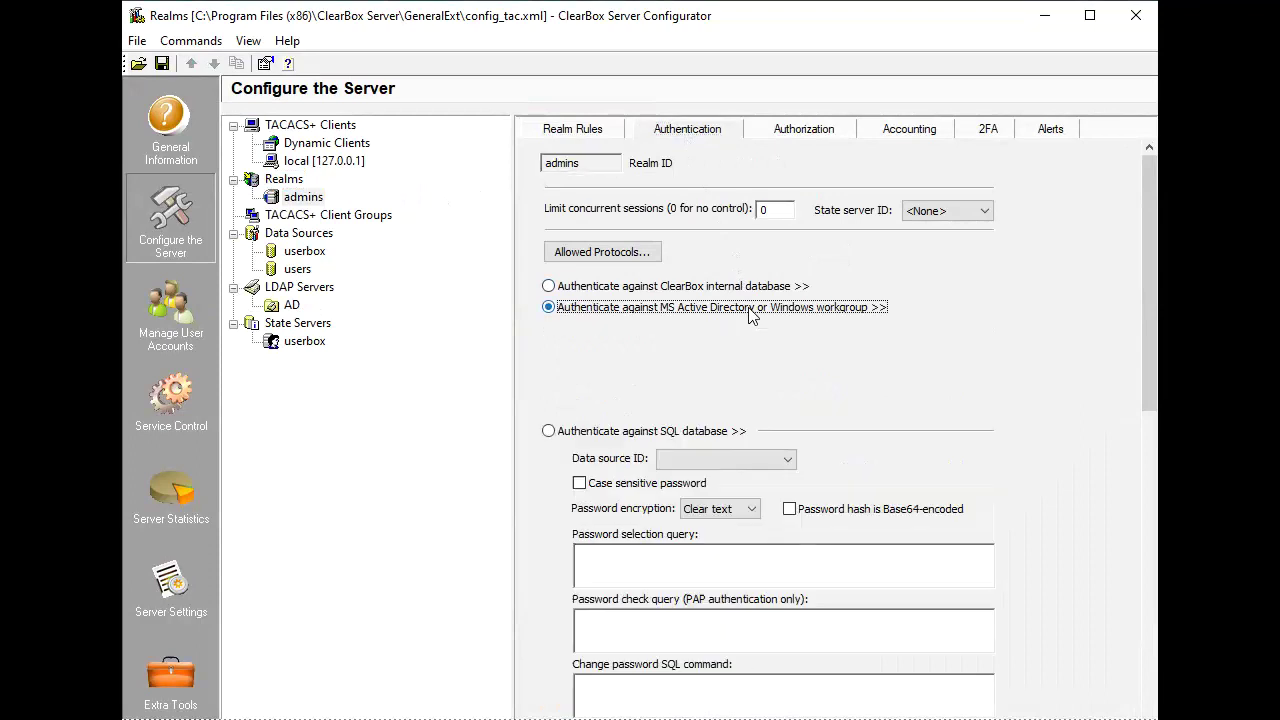
{"action": "left_click", "coordinate": [723, 335]}
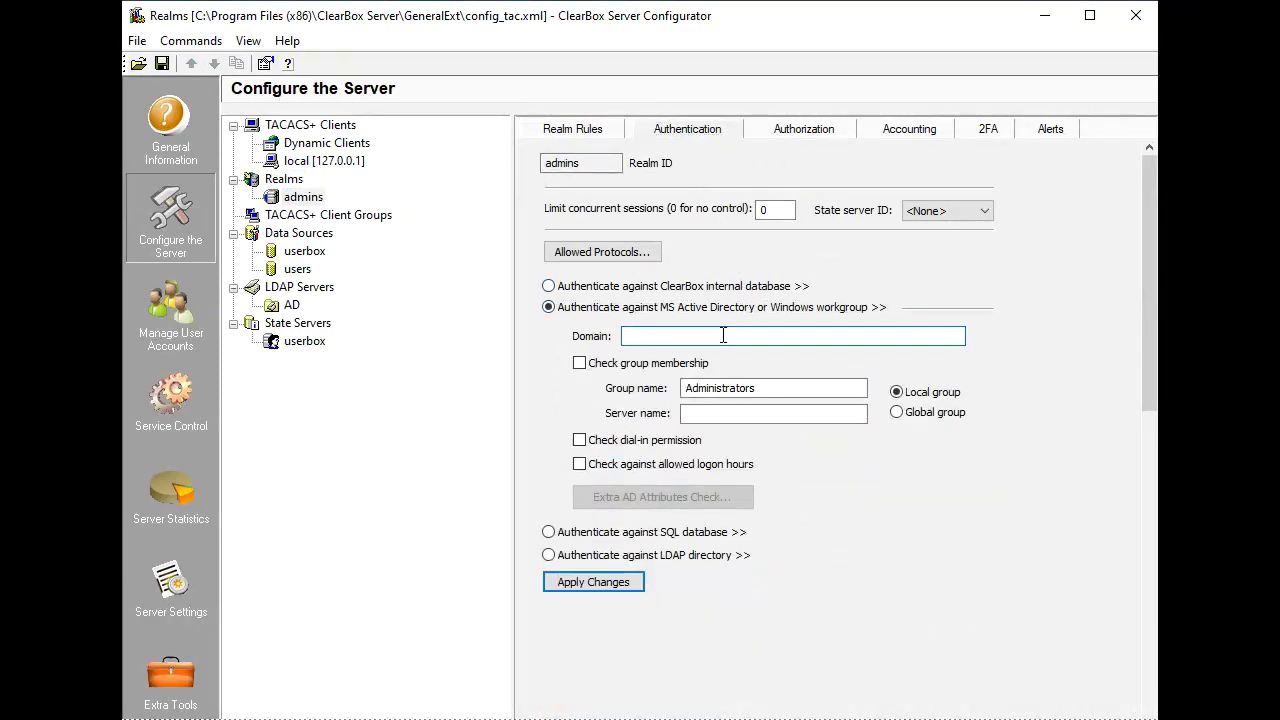
{"action": "type", "text": "some.domain"}
Allow the shell service for admins with a static priv-lvl = 15 pair and apply the changes.
{"action": "left_click", "coordinate": [810, 132]}
{"action": "left_click", "coordinate": [962, 233]}
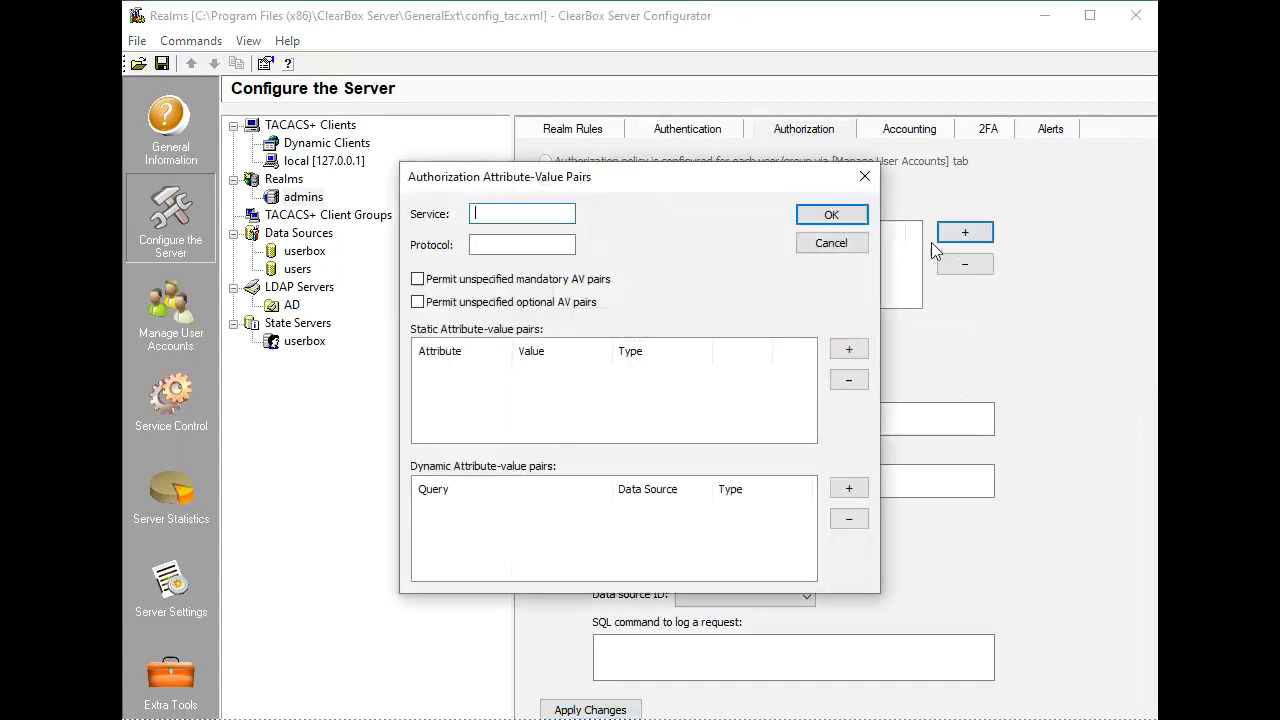
{"action": "type", "text": "shell"}
{"action": "left_click", "coordinate": [849, 349]}
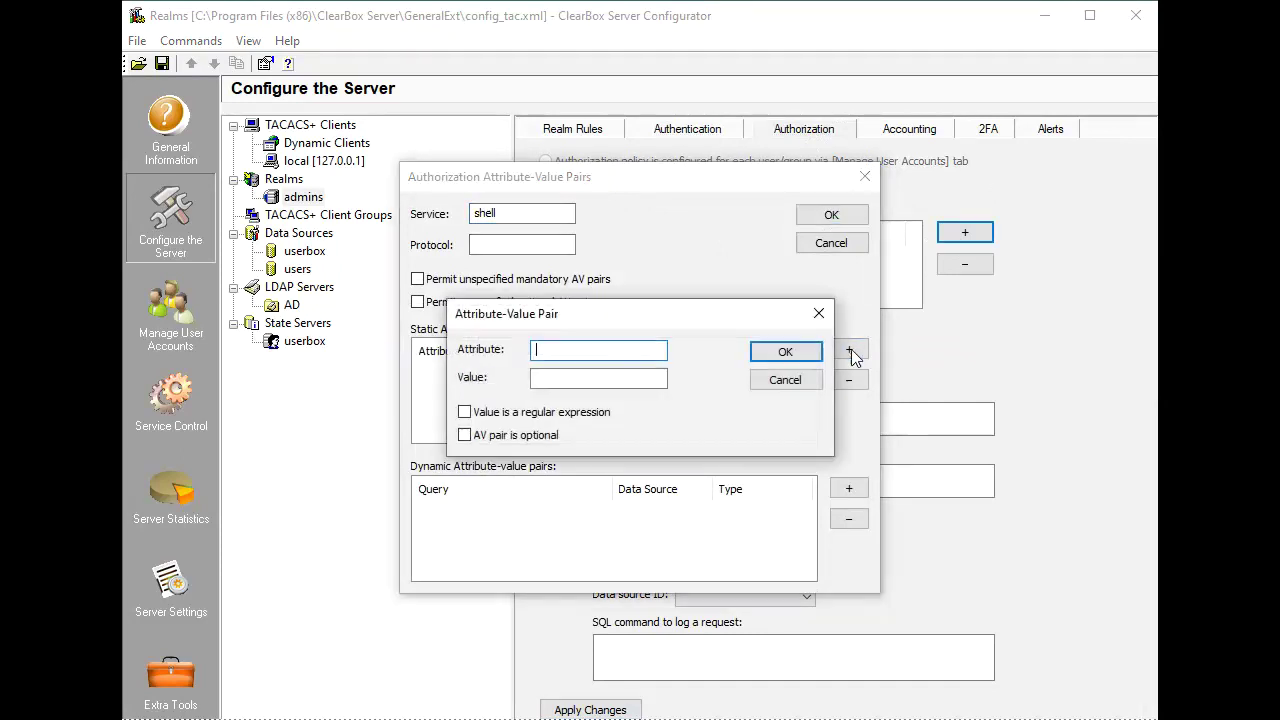
{"action": "type", "text": "priv-lvl"}
{"action": "key", "text": "Tab"}
{"action": "type", "text": "15"}
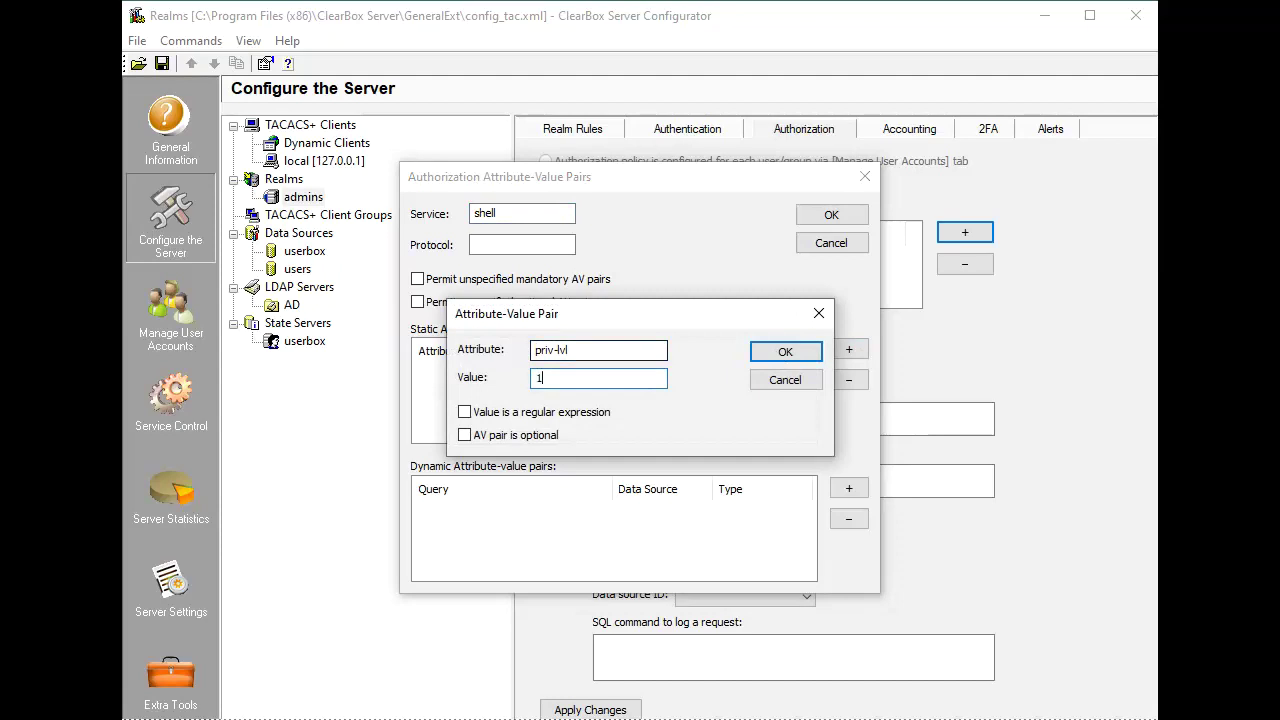
{"action": "left_click", "coordinate": [785, 352]}
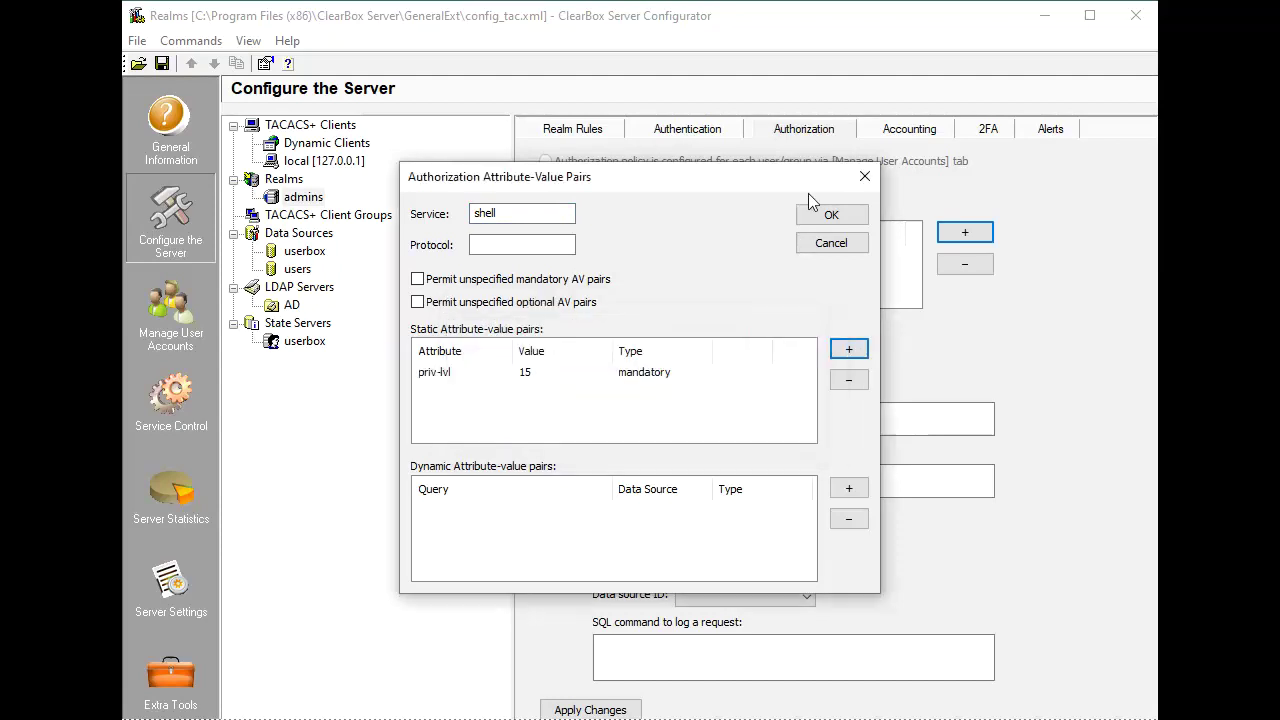
{"action": "left_click", "coordinate": [831, 214]}
{"action": "left_click", "coordinate": [578, 710]}
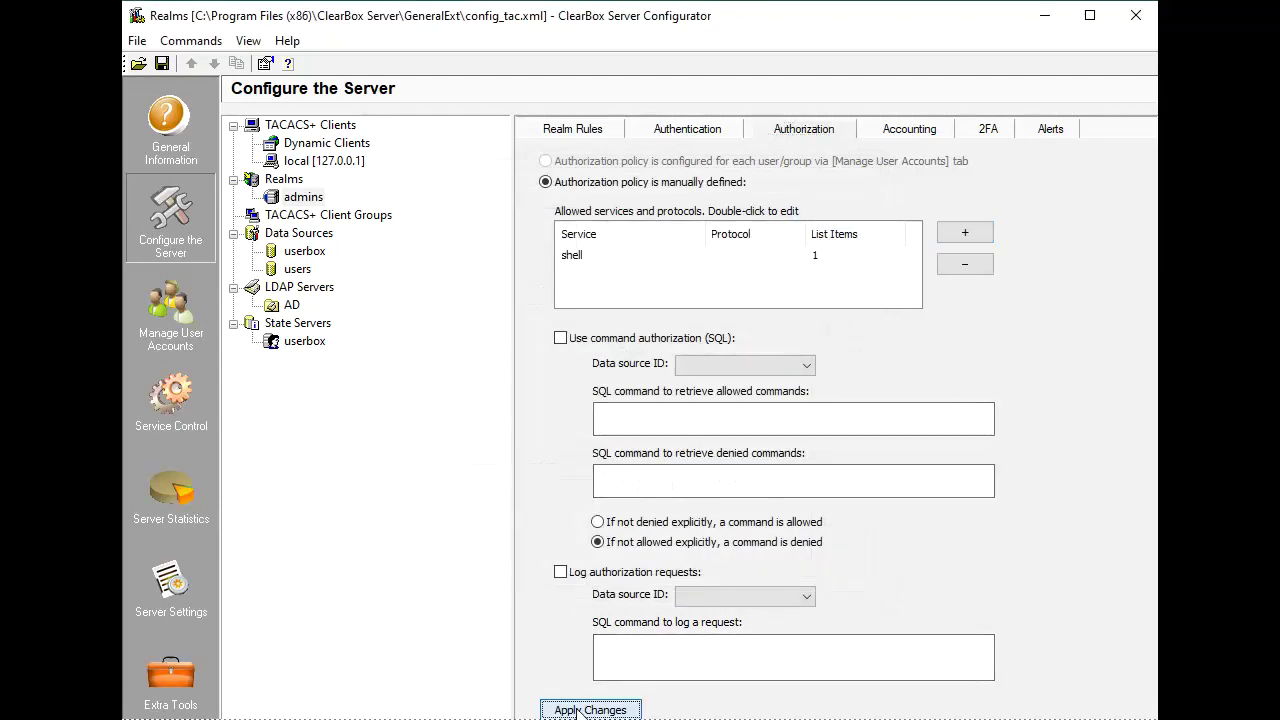
Add another realm named operators under Realms.
{"action": "left_click", "coordinate": [282, 181]}
{"action": "right_click", "coordinate": [280, 184]}
{"action": "left_click", "coordinate": [293, 194]}
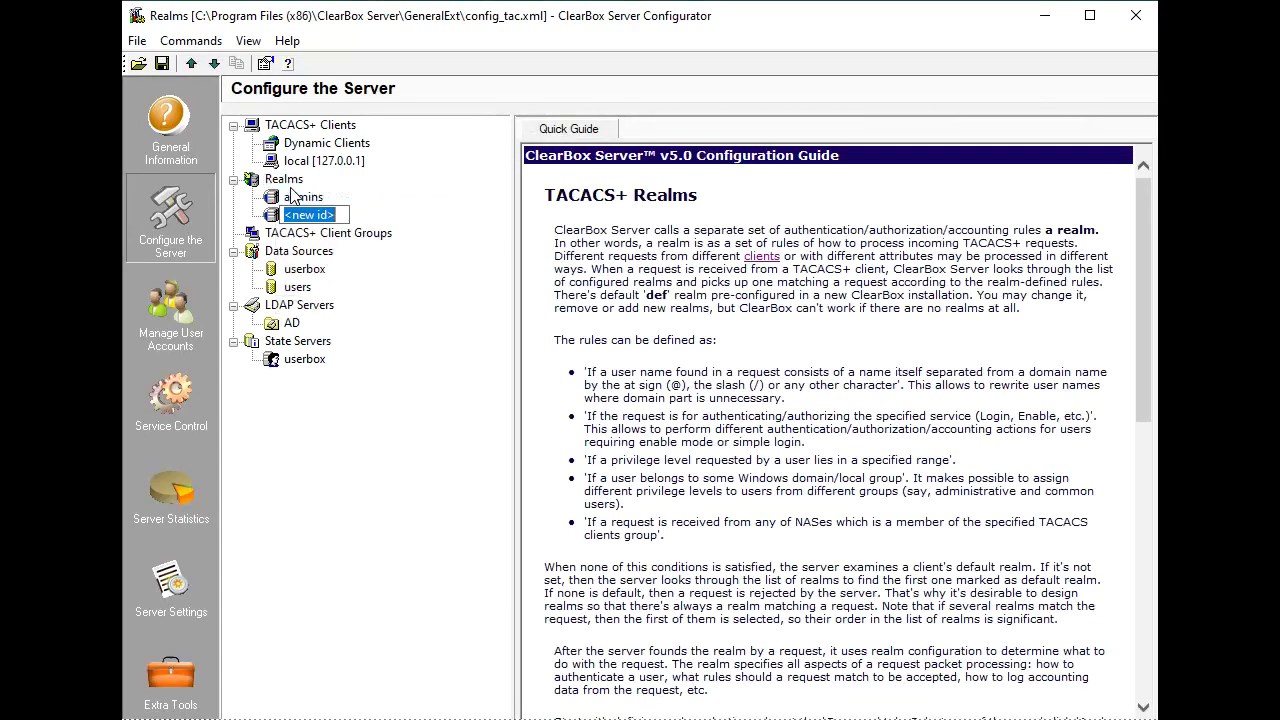
{"action": "type", "text": "operators"}
{"action": "key", "text": "Return"}
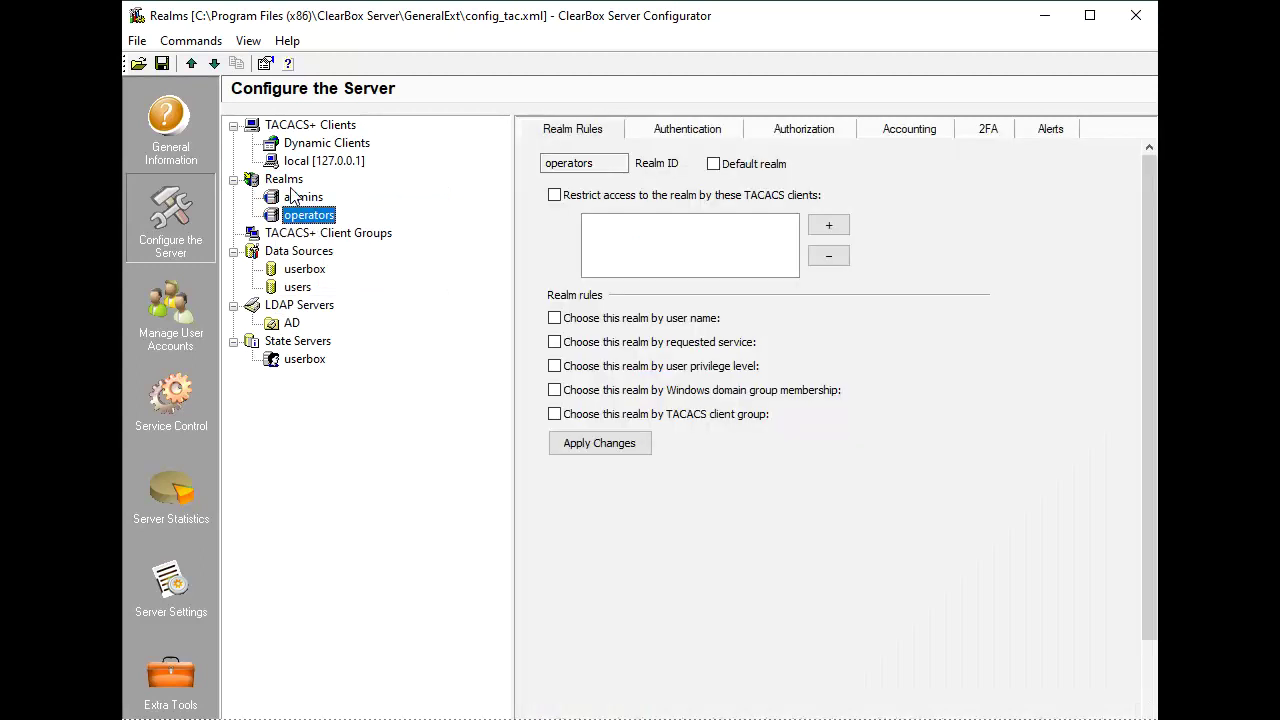
Set the operators realm to authenticate against MS Active Directory in domain some.domain.
{"action": "left_click", "coordinate": [688, 130]}
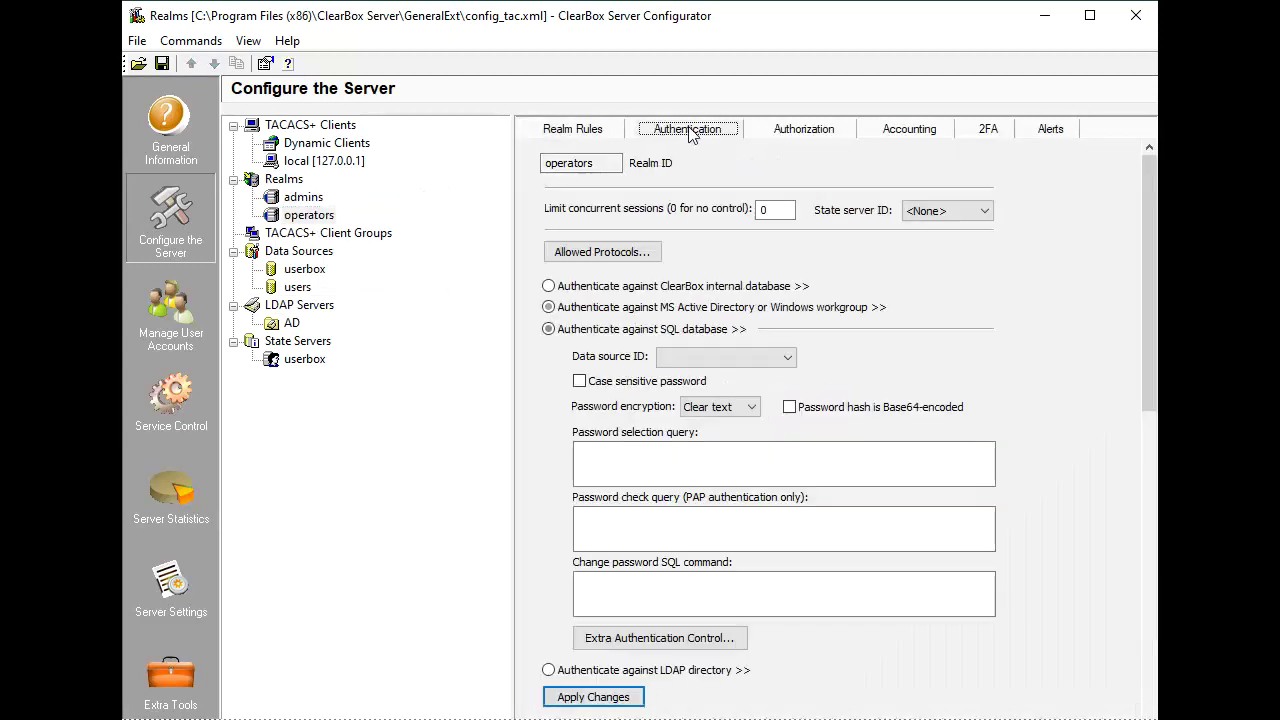
{"action": "left_click", "coordinate": [735, 308]}
{"action": "left_click", "coordinate": [736, 336]}
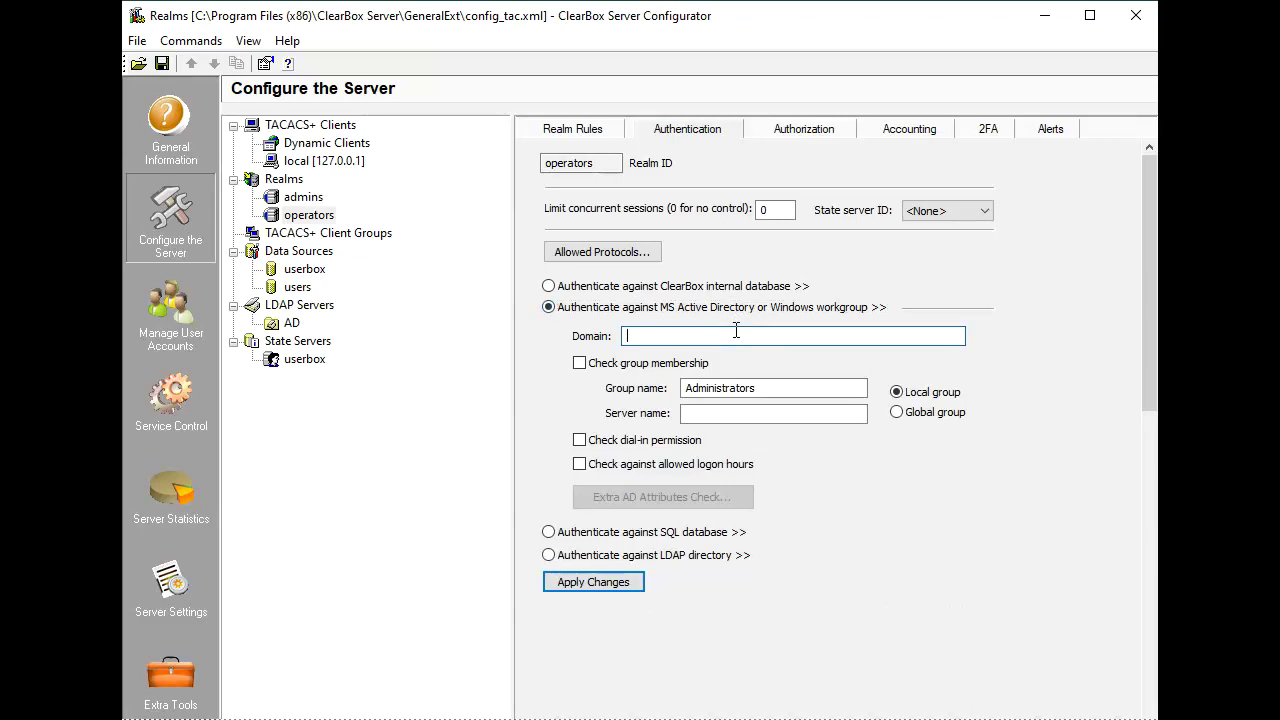
{"action": "type", "text": "some.domain"}
Allow the operators shell service with a static priv-lvl = 1 pair, apply, and save the configuration.
{"action": "left_click", "coordinate": [803, 130]}
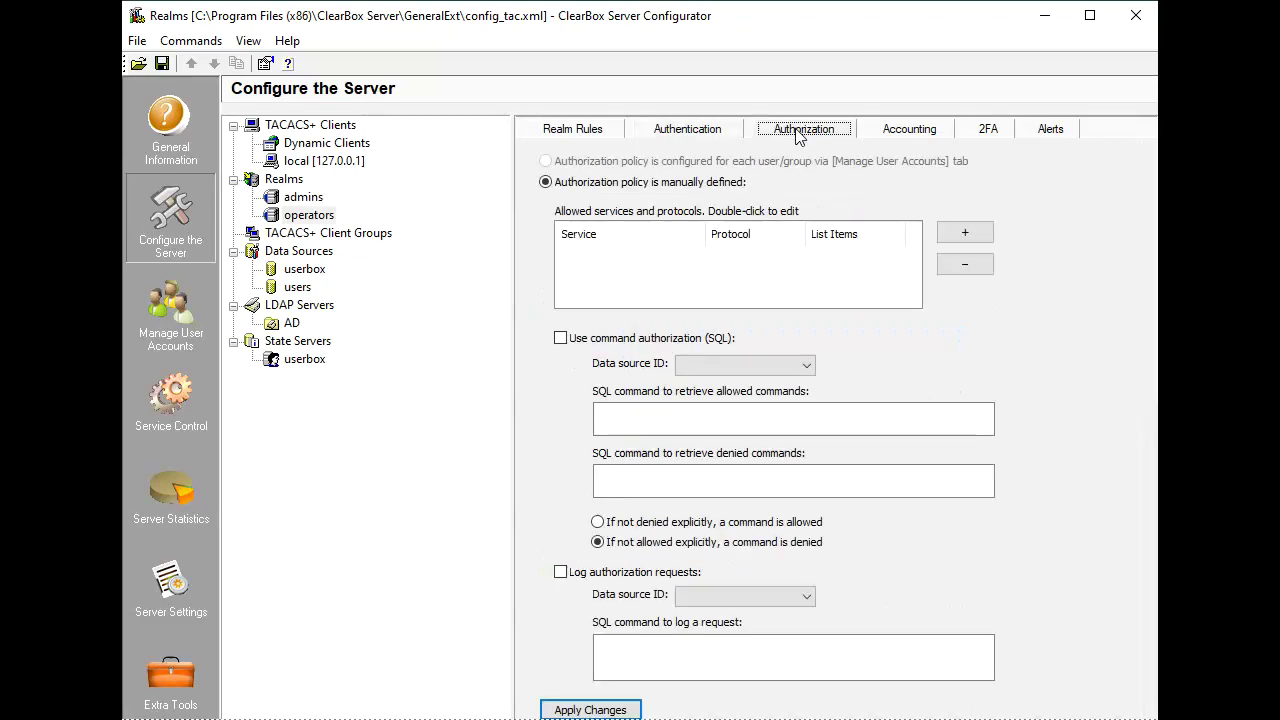
{"action": "left_click", "coordinate": [957, 233]}
{"action": "type", "text": "shell"}
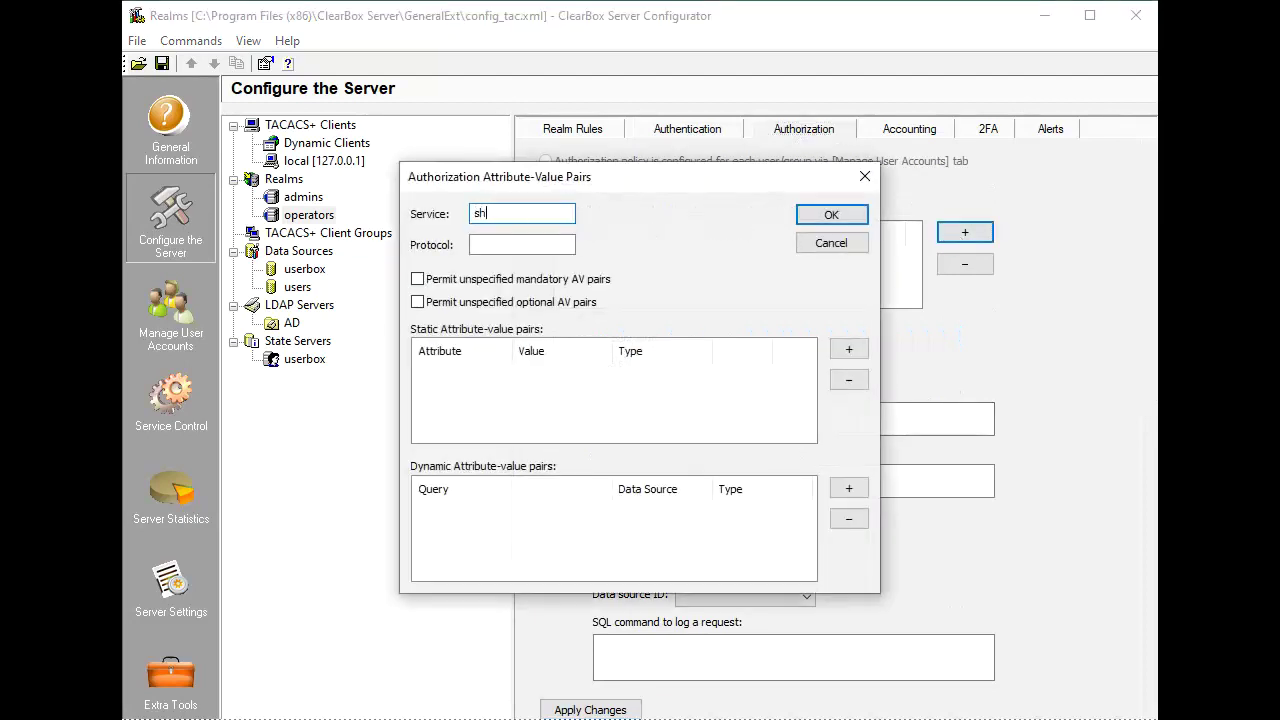
{"action": "left_click", "coordinate": [864, 348]}
{"action": "type", "text": "priv"}
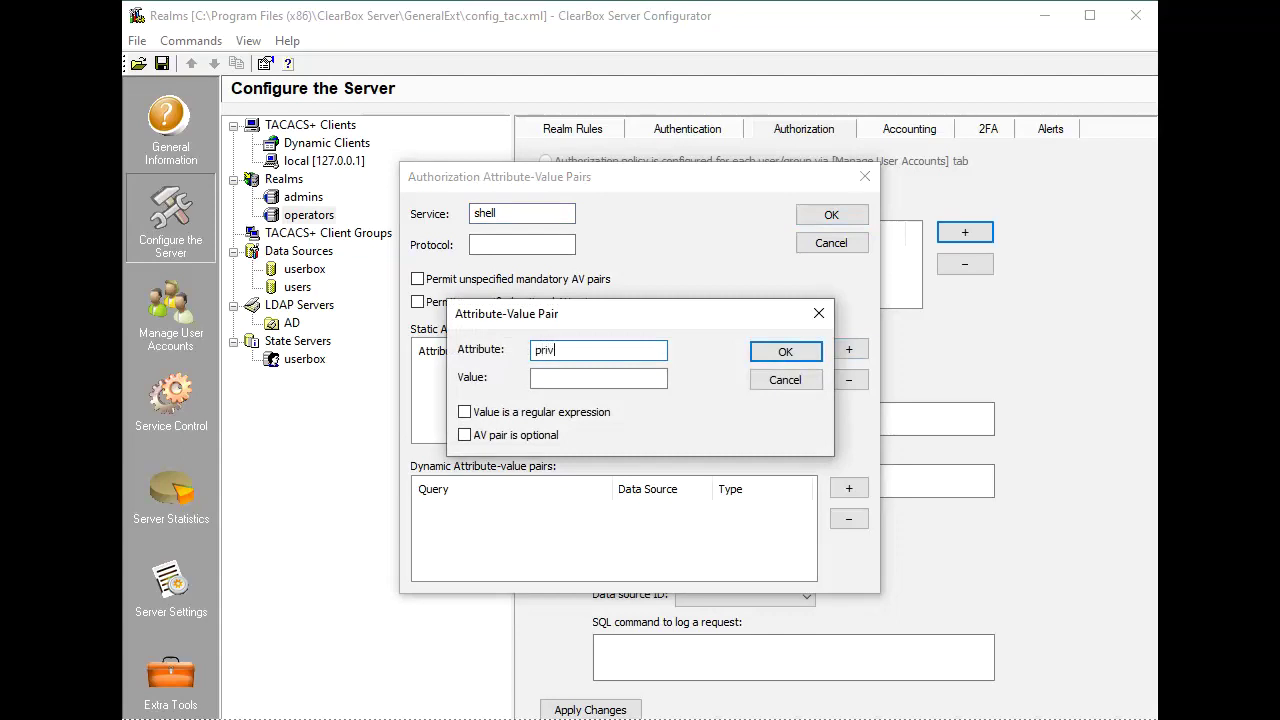
{"action": "type", "text": "-lvl"}
{"action": "key", "text": "Tab"}
{"action": "type", "text": "1"}
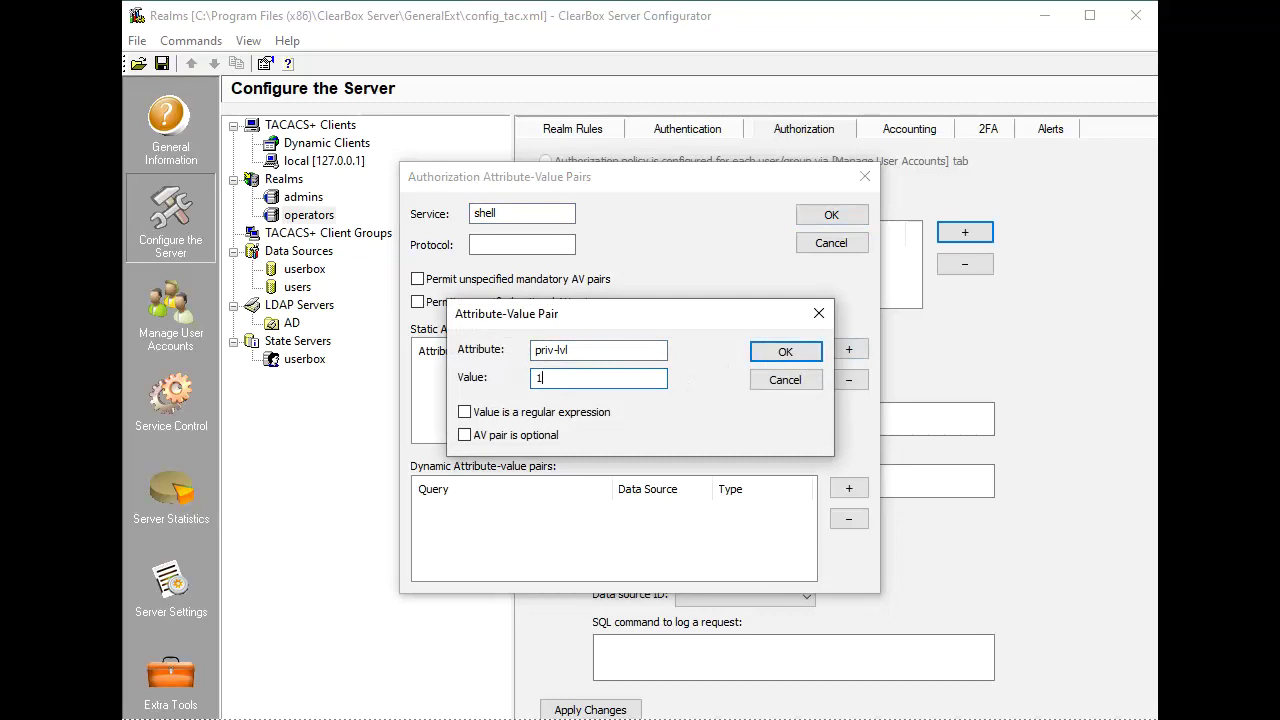
{"action": "left_click", "coordinate": [790, 352]}
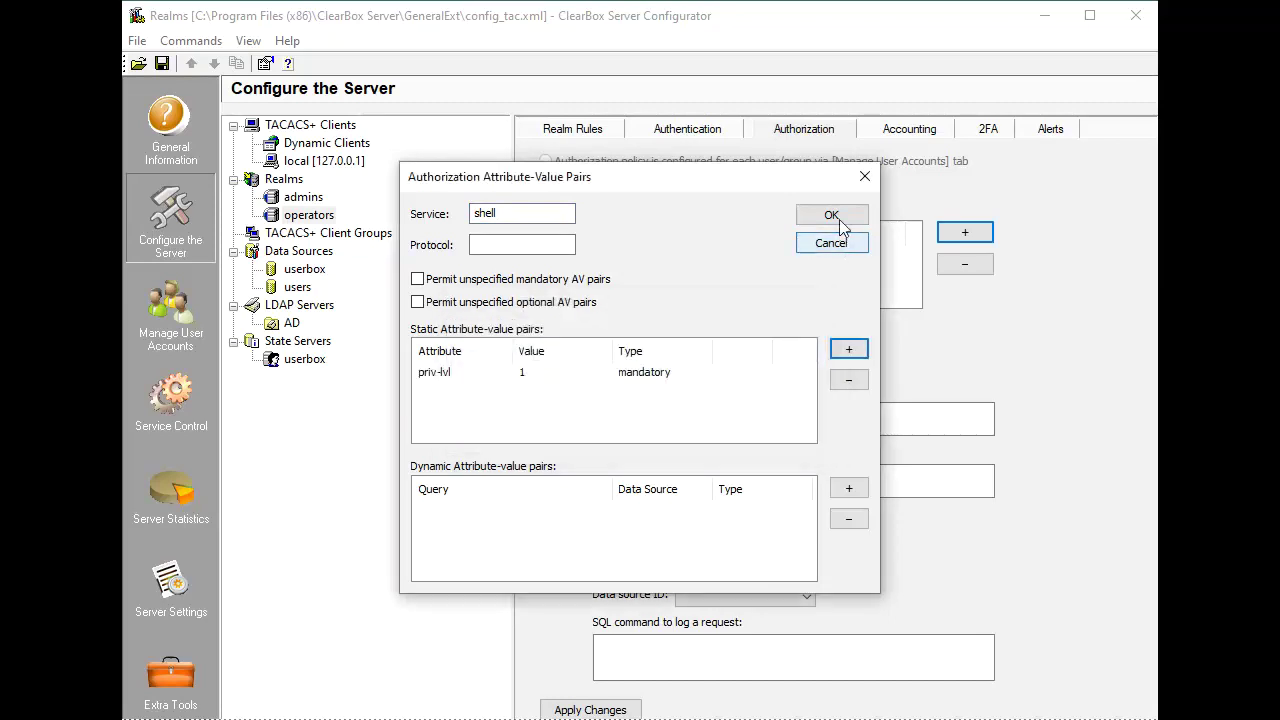
{"action": "left_click", "coordinate": [834, 217]}
{"action": "left_click", "coordinate": [588, 709]}
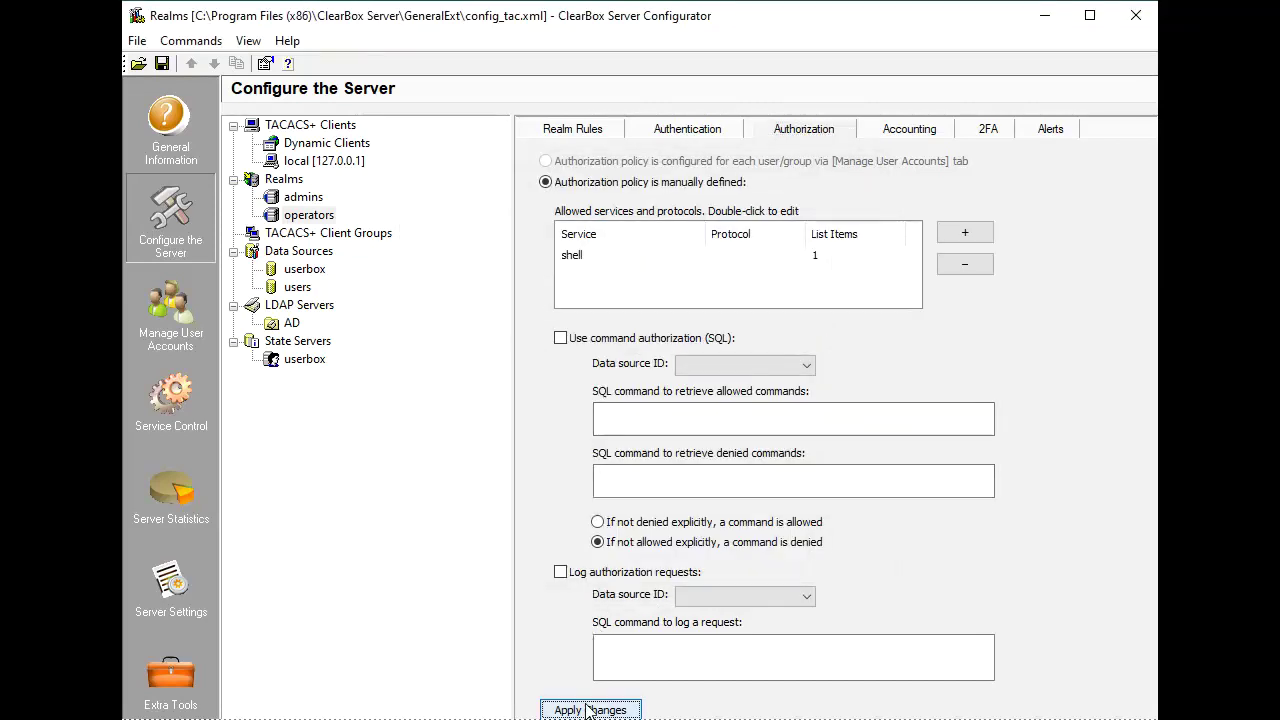
{"action": "left_click", "coordinate": [162, 64]}
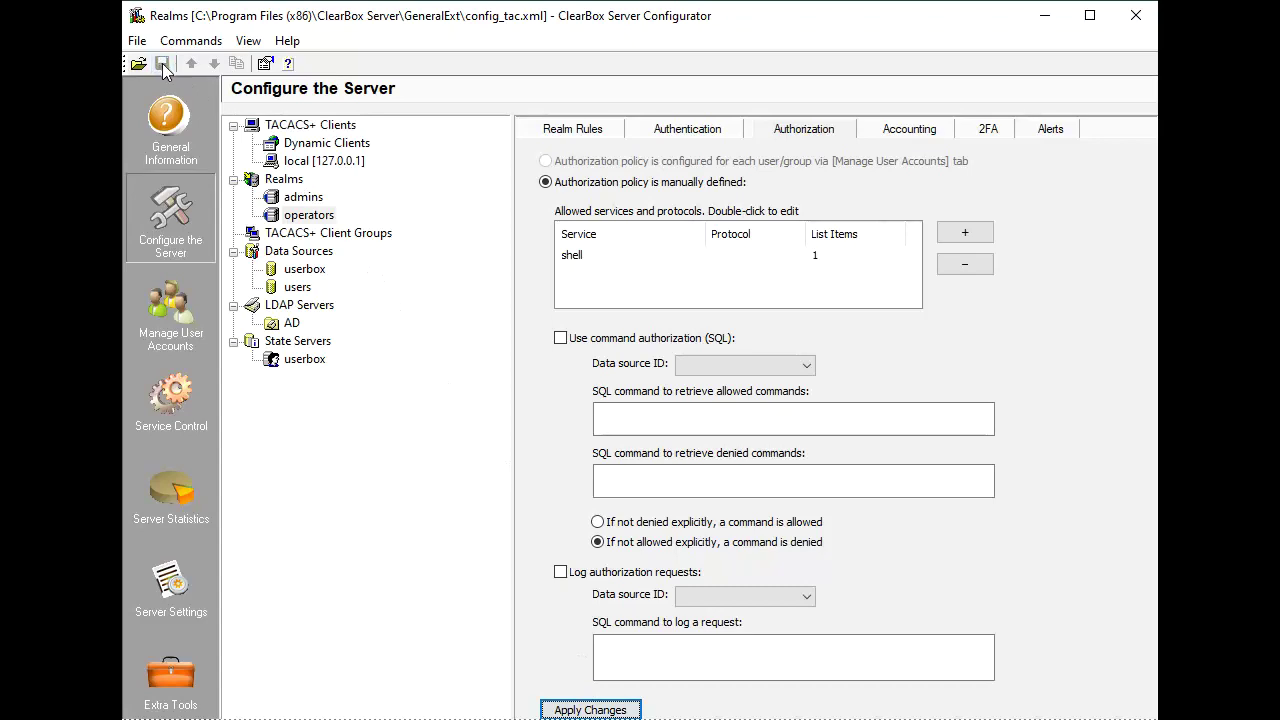
Select admins by membership in global group 'admins group' of some.domain on server dc.some.domain, and apply.
{"action": "left_click", "coordinate": [312, 199]}
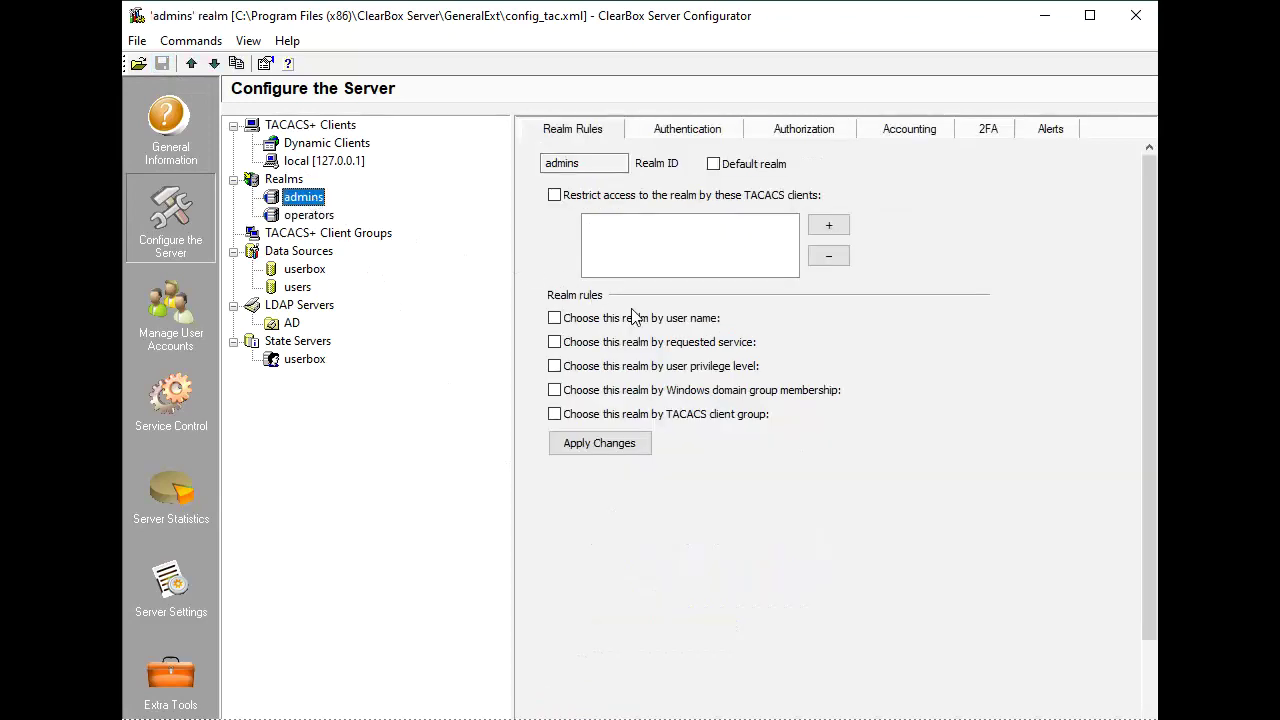
{"action": "left_click", "coordinate": [722, 393]}
{"action": "left_click", "coordinate": [724, 394]}
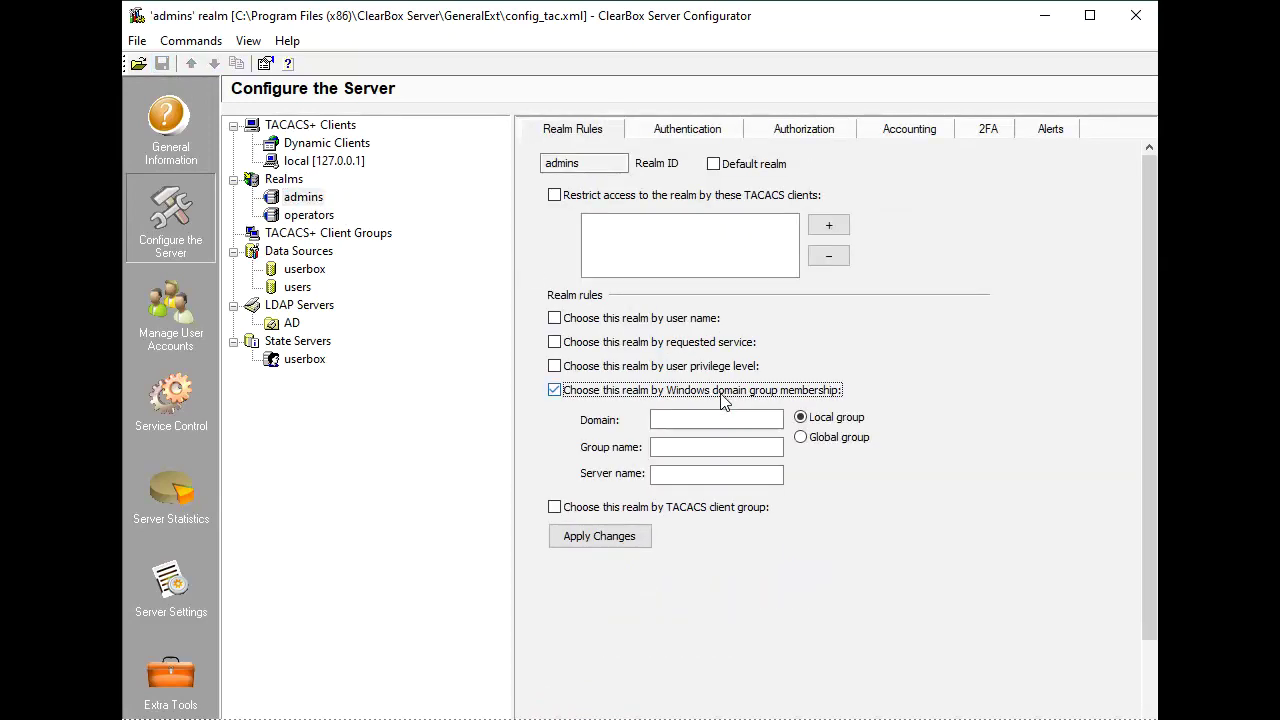
{"action": "left_click", "coordinate": [731, 418]}
{"action": "type", "text": "som"}
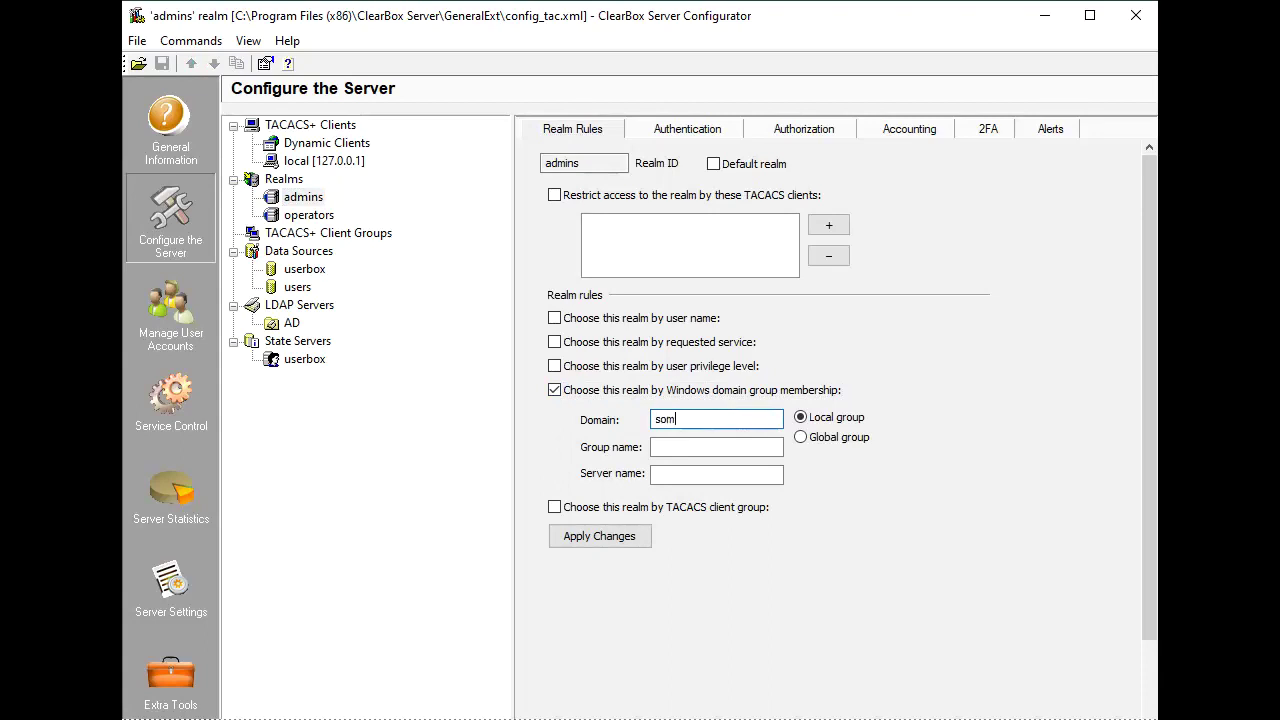
{"action": "type", "text": "e.domain"}
{"action": "left_click", "coordinate": [678, 450]}
{"action": "type", "text": "a"}
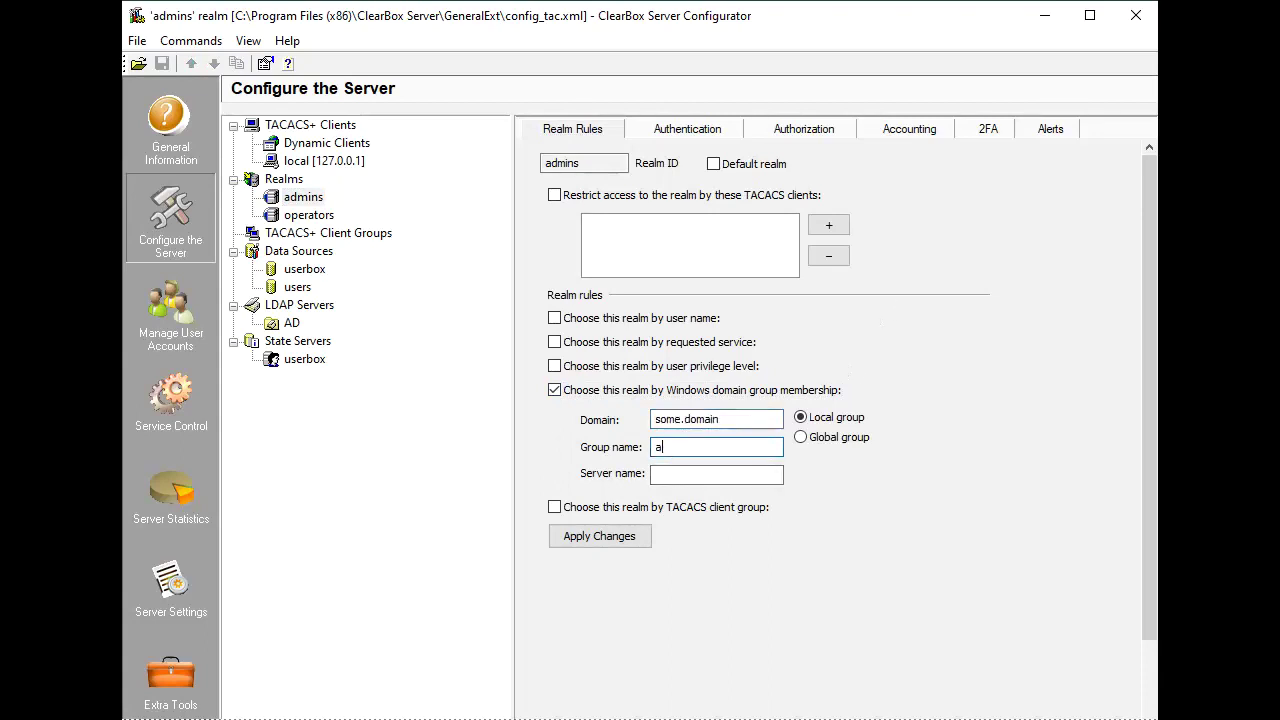
{"action": "type", "text": "dmins group"}
{"action": "left_click", "coordinate": [801, 437]}
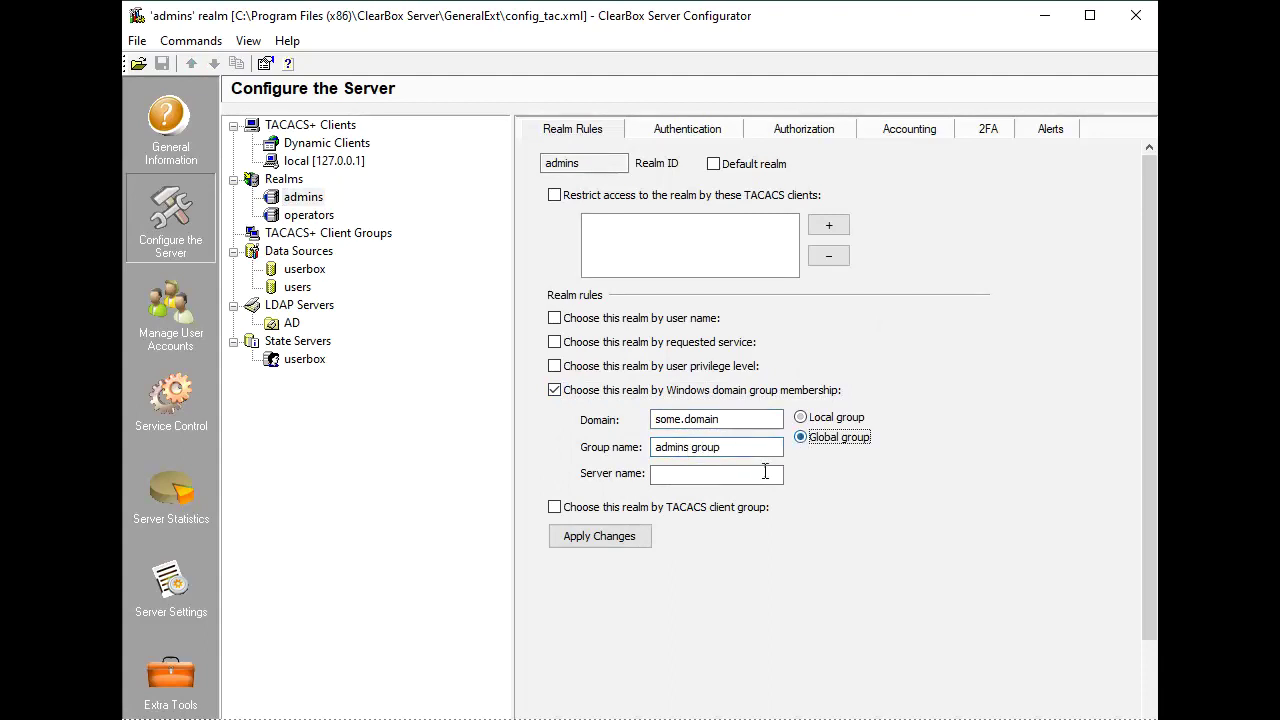
{"action": "left_click", "coordinate": [757, 475]}
{"action": "type", "text": "dc"}
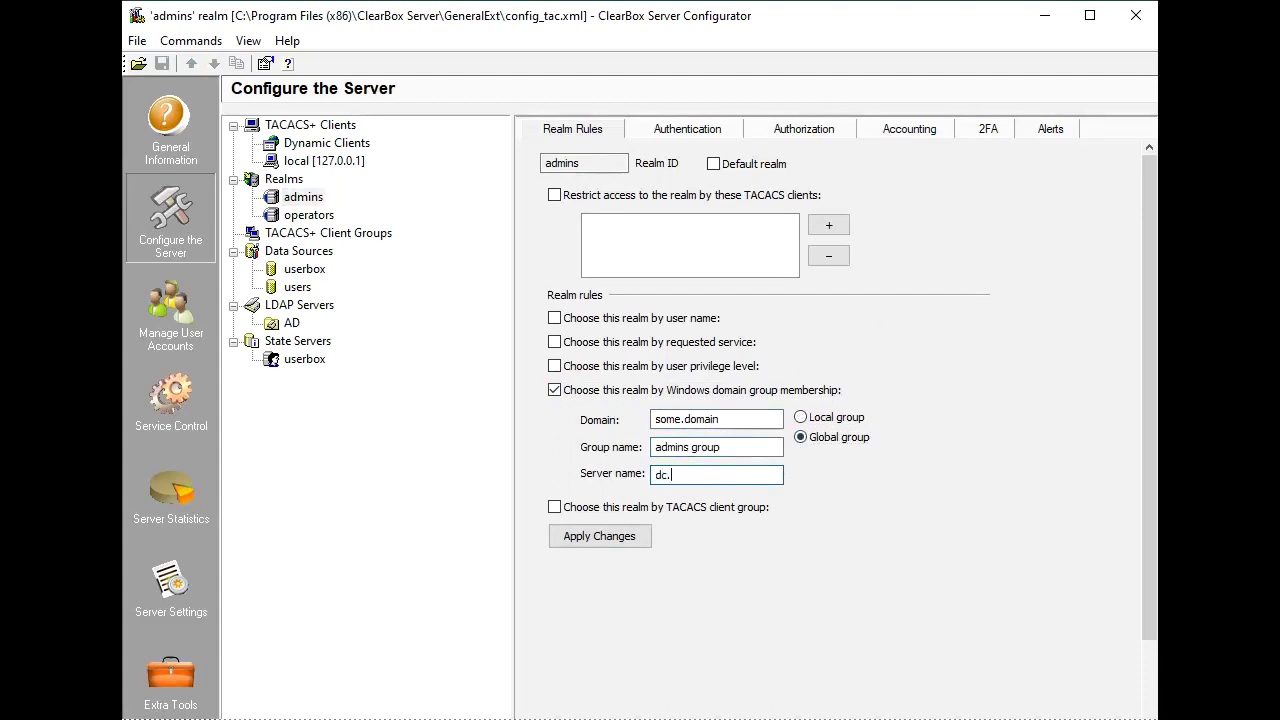
{"action": "type", "text": ".some.domain"}
{"action": "double_click", "coordinate": [757, 475]}
{"action": "key", "text": "ctrl+c"}
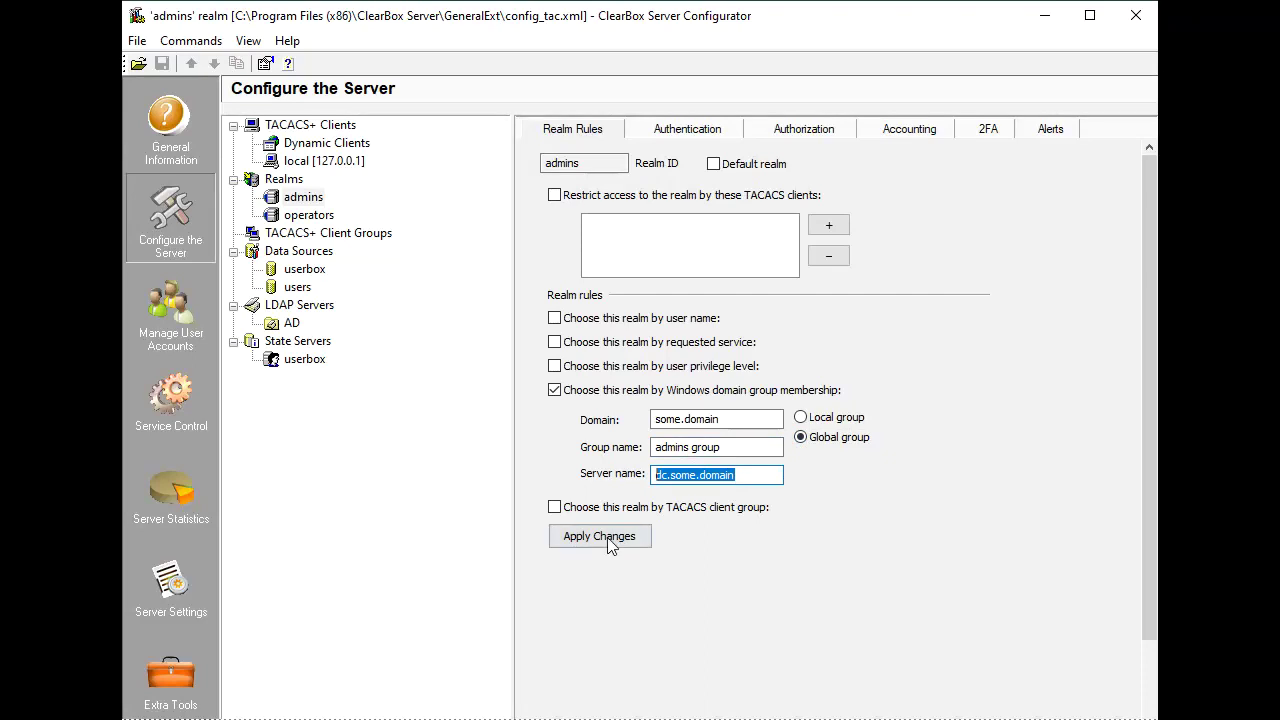
{"action": "left_click", "coordinate": [603, 542]}
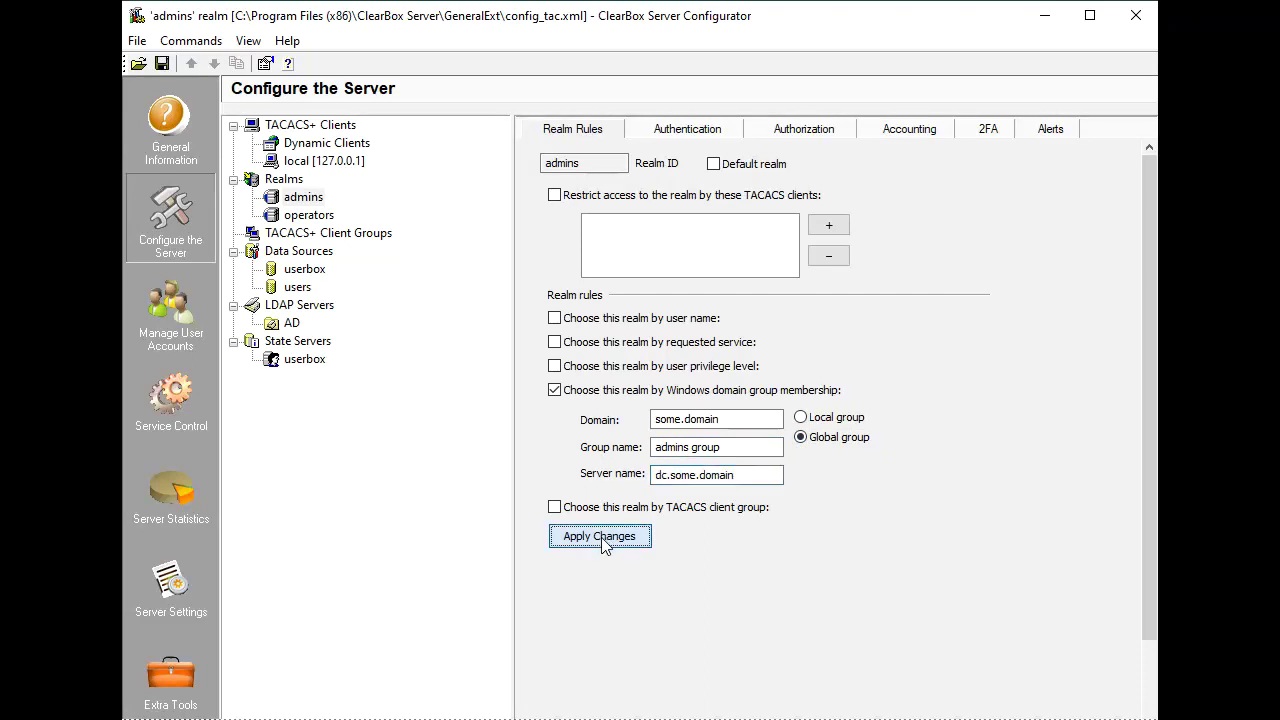
Select operators by membership in global group 'operators group' of some.domain on dc.some.domain, and apply.
{"action": "left_click", "coordinate": [321, 216]}
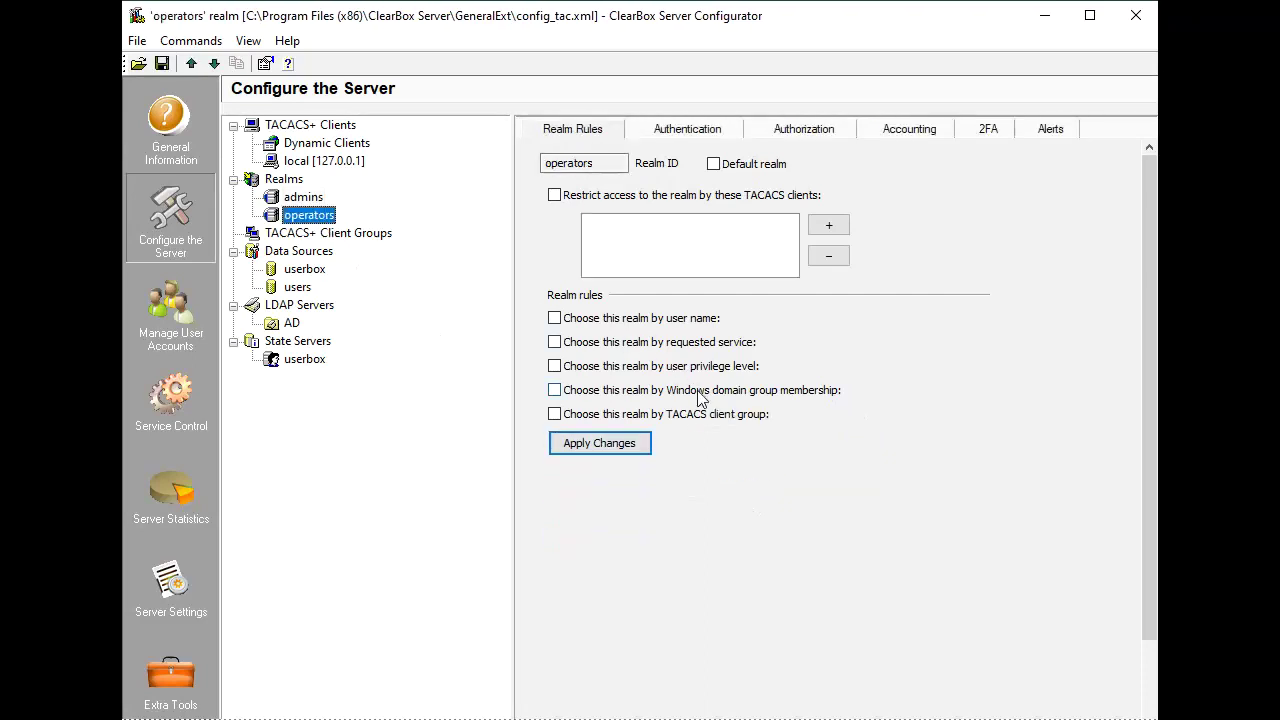
{"action": "left_click", "coordinate": [700, 391]}
{"action": "left_click", "coordinate": [706, 419]}
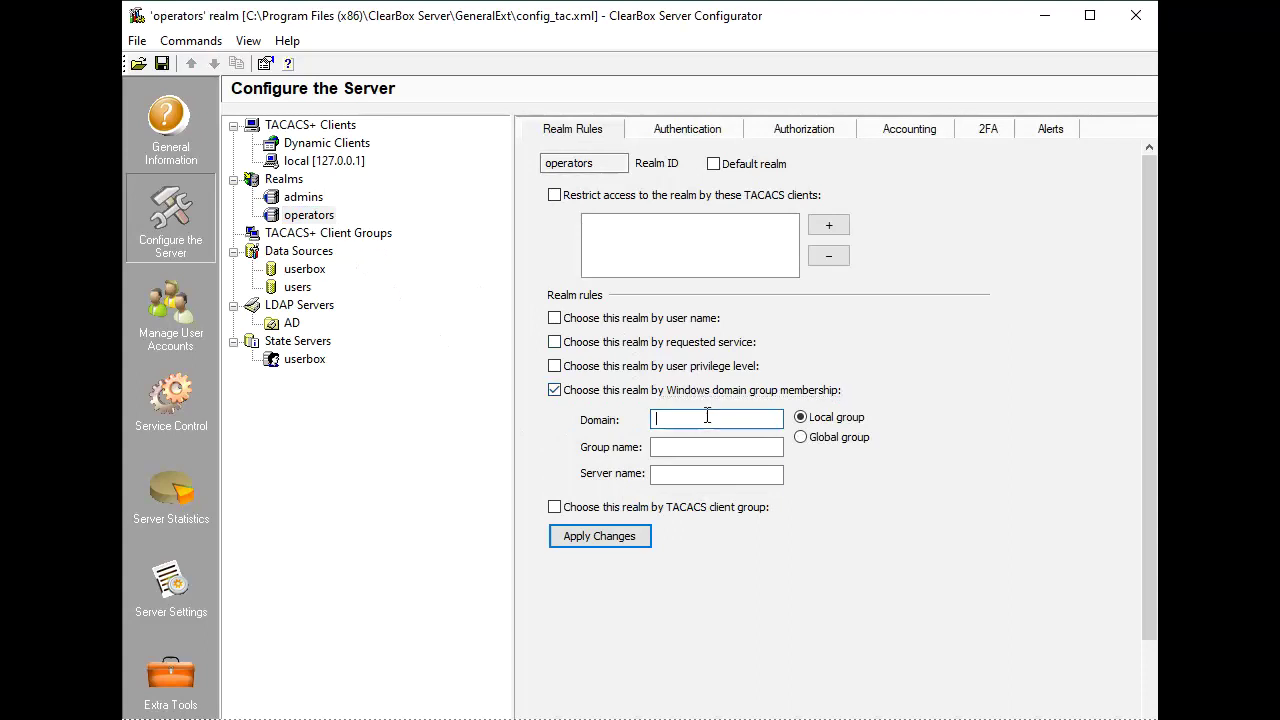
{"action": "type", "text": "some.domain"}
{"action": "left_click", "coordinate": [842, 438]}
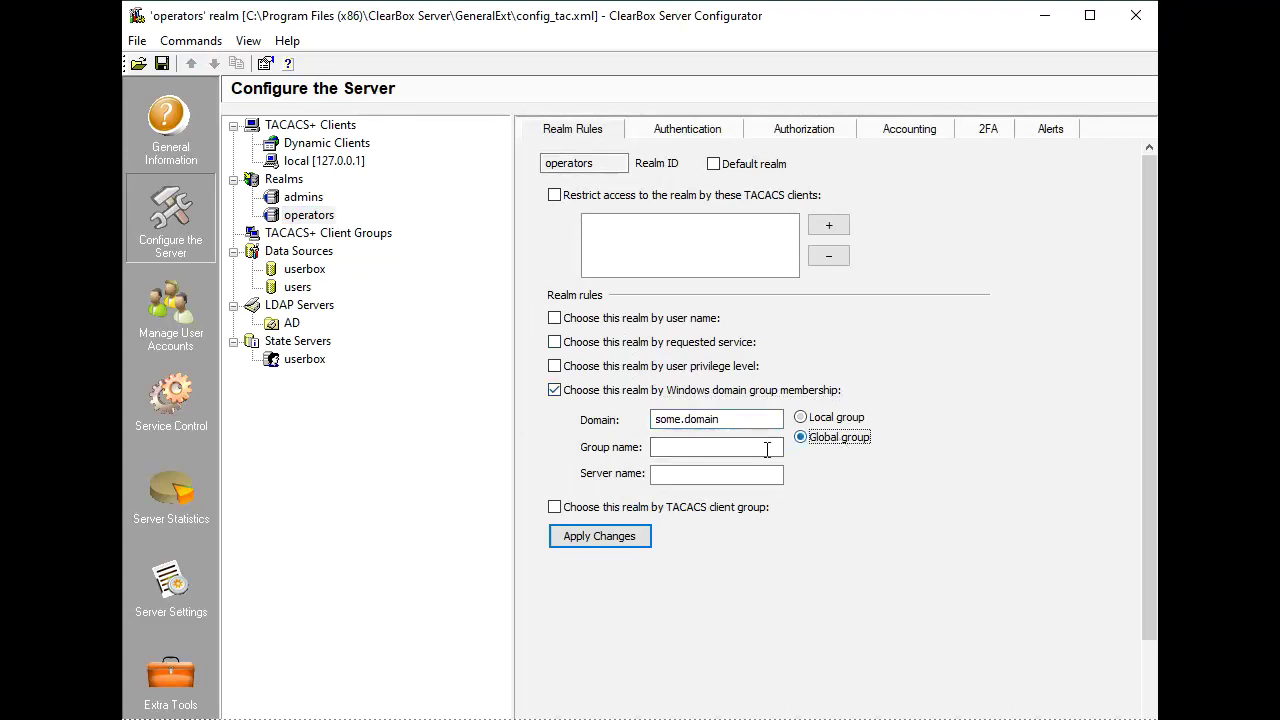
{"action": "left_click", "coordinate": [757, 448]}
{"action": "type", "text": "ope"}
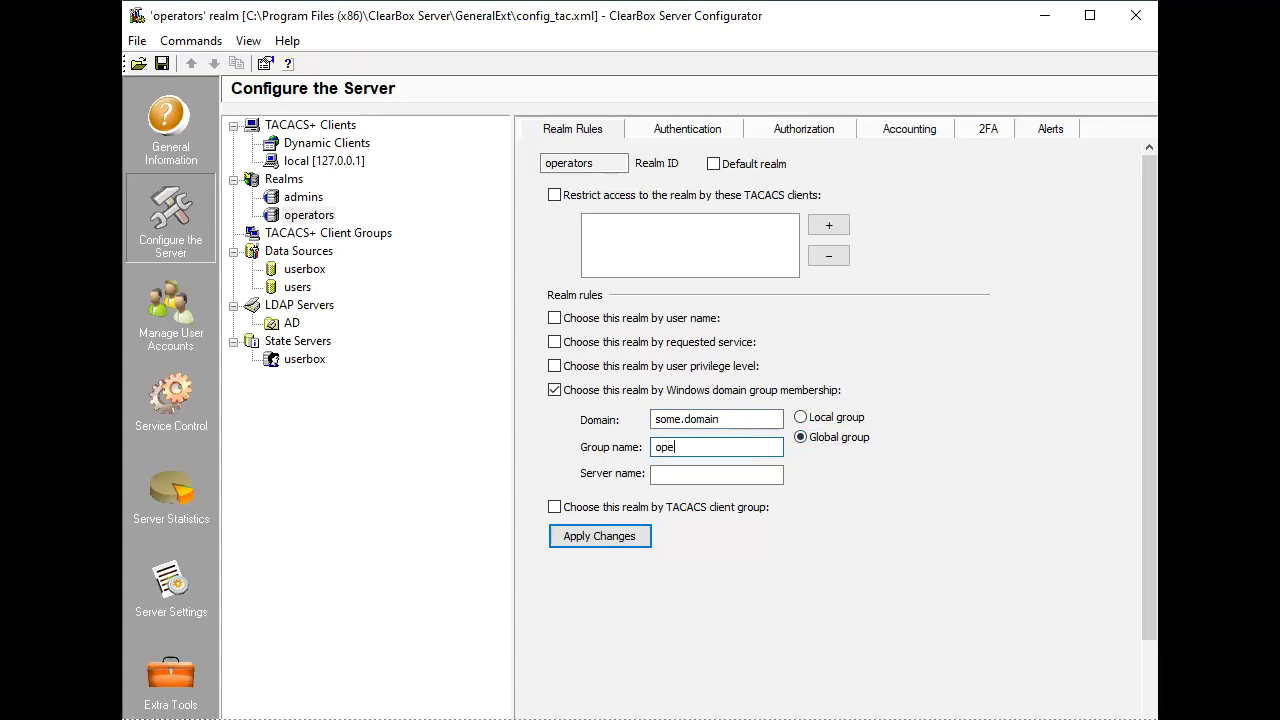
{"action": "type", "text": "rators group"}
{"action": "left_click", "coordinate": [739, 475]}
{"action": "key", "text": "ctrl+v"}
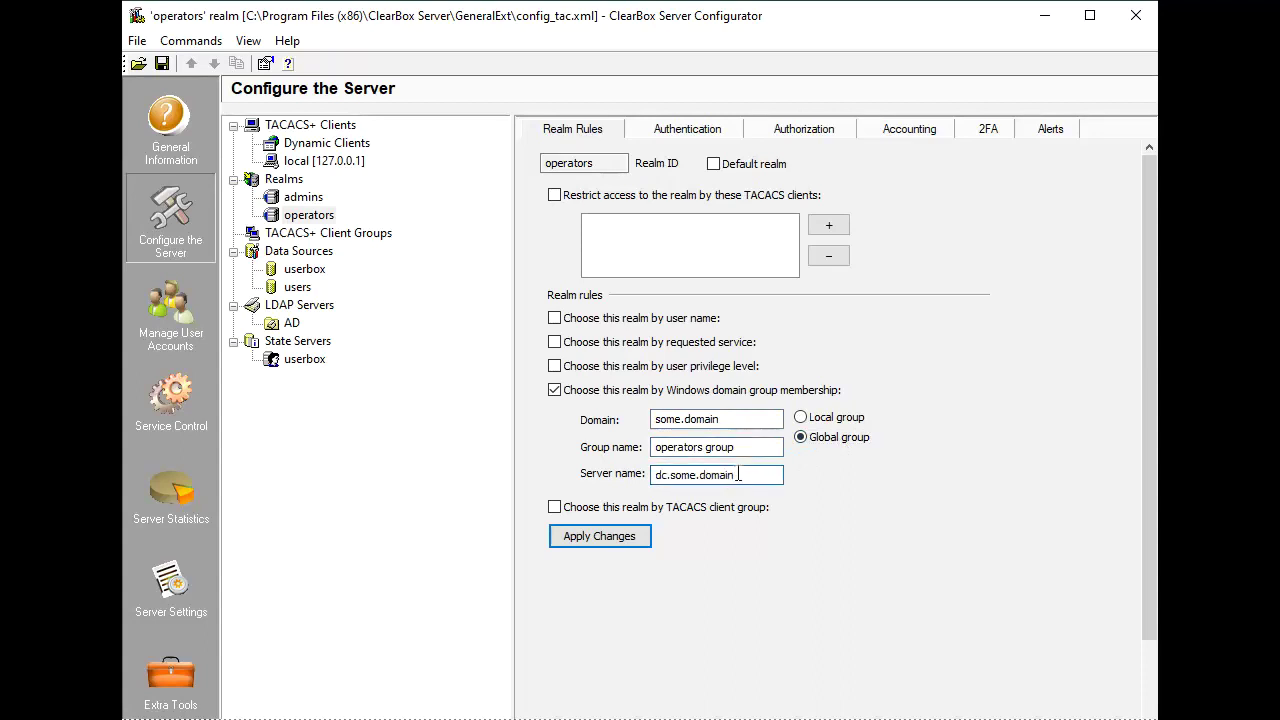
{"action": "left_click", "coordinate": [581, 537]}
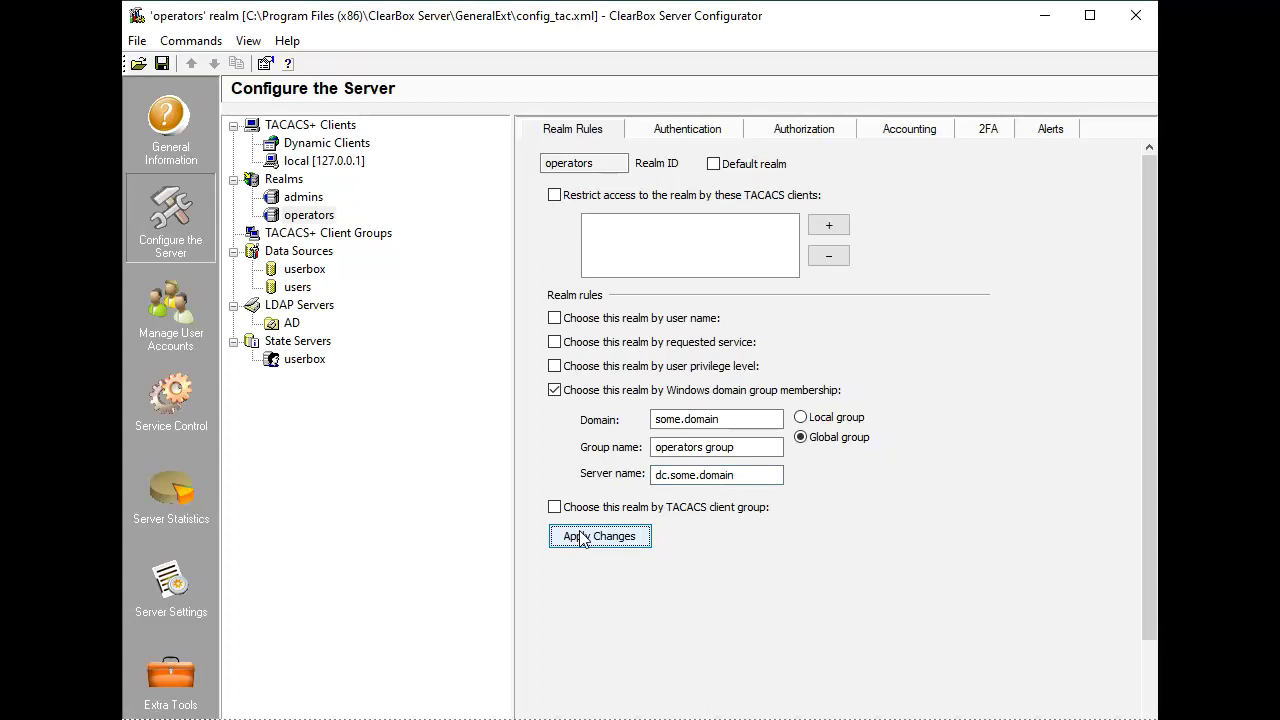
Mark the operators realm as default, turn off its Windows domain group membership rule, and apply.
{"action": "left_click", "coordinate": [583, 538]}
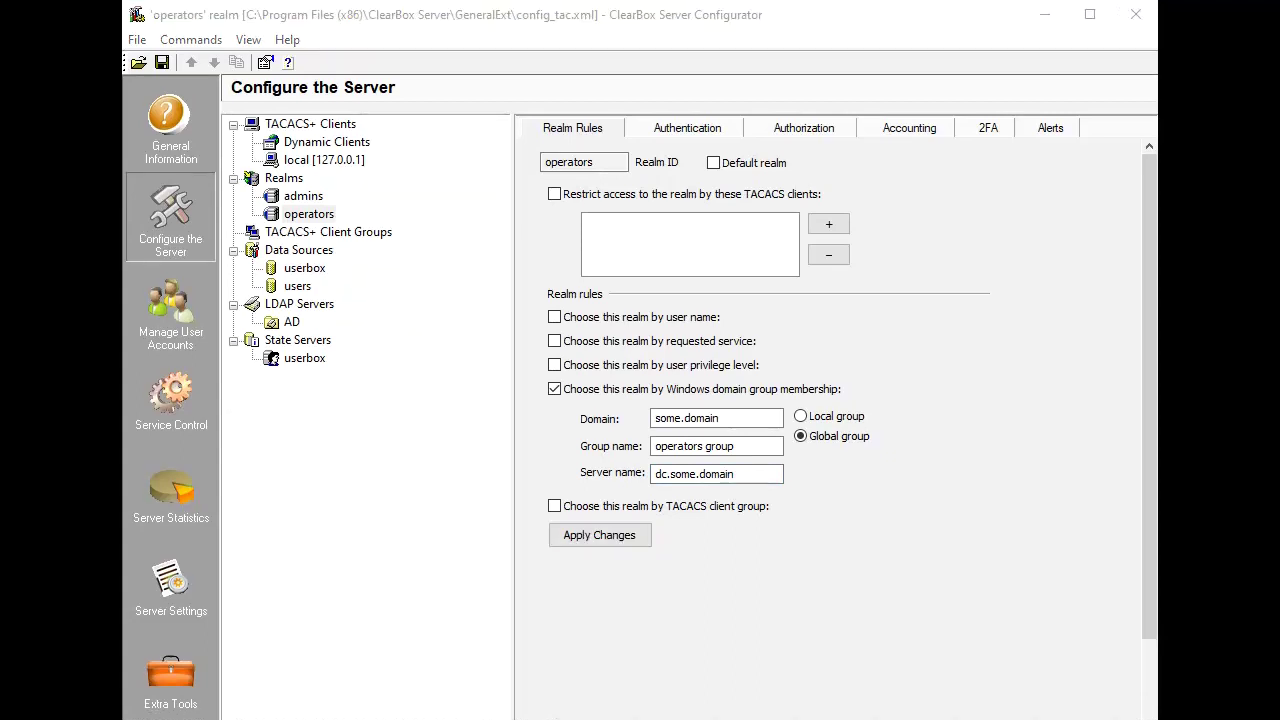
{"action": "left_click", "coordinate": [768, 168]}
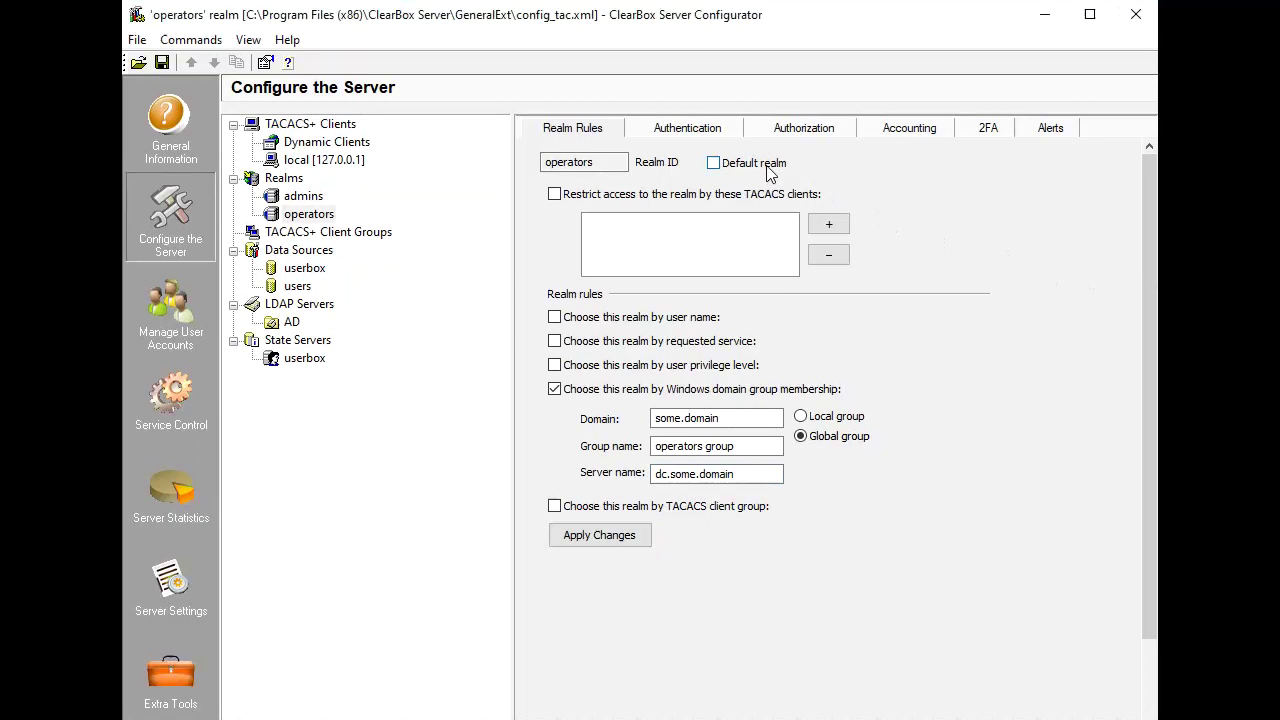
{"action": "left_click", "coordinate": [648, 389]}
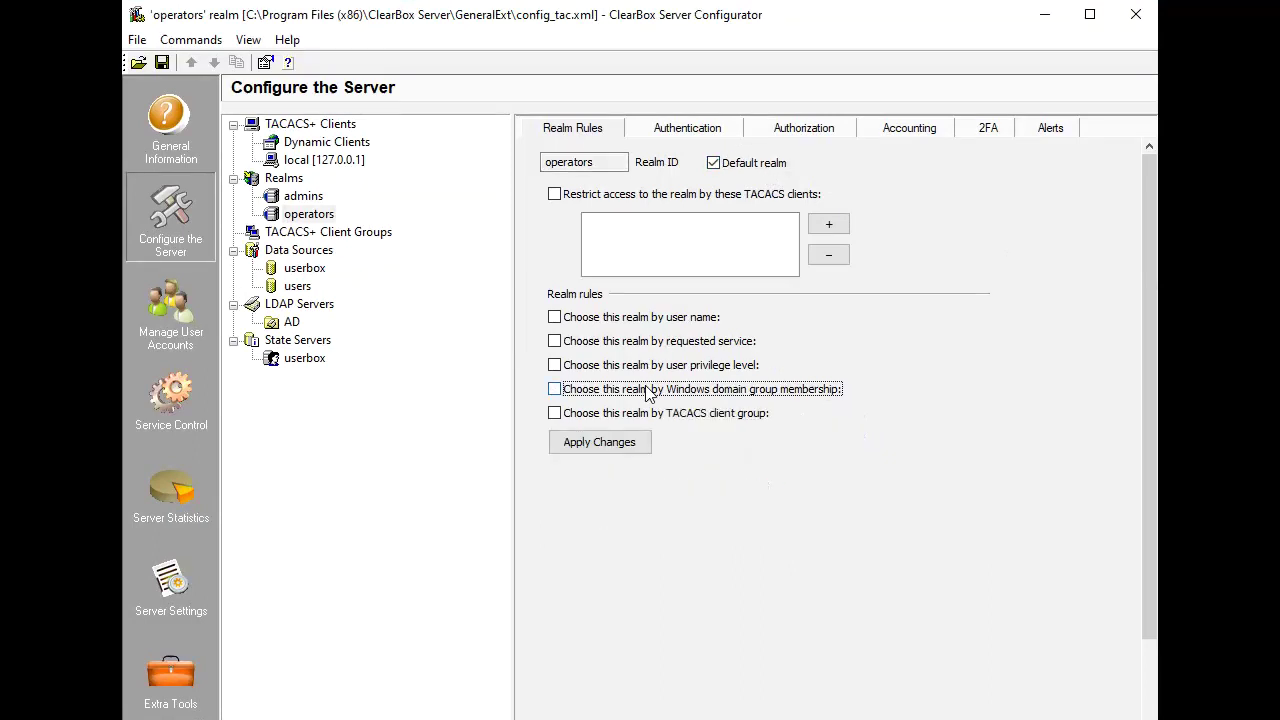
{"action": "left_click", "coordinate": [629, 450]}
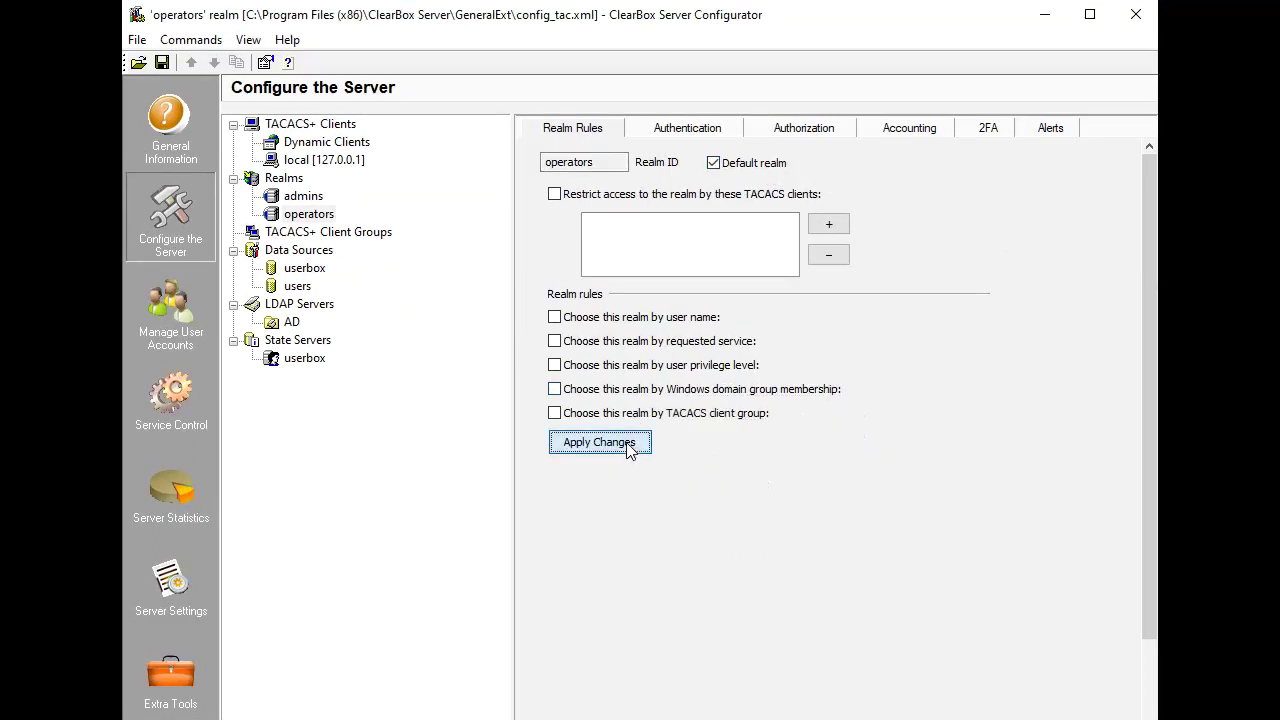